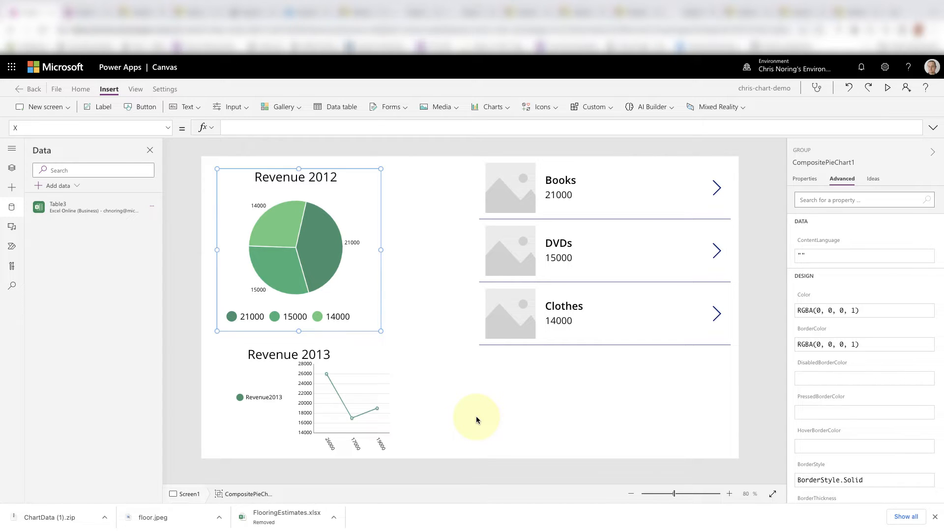
- Switch to OneDrive and open the Charts.xlsx workbook from the powerapps folder
key(F5)
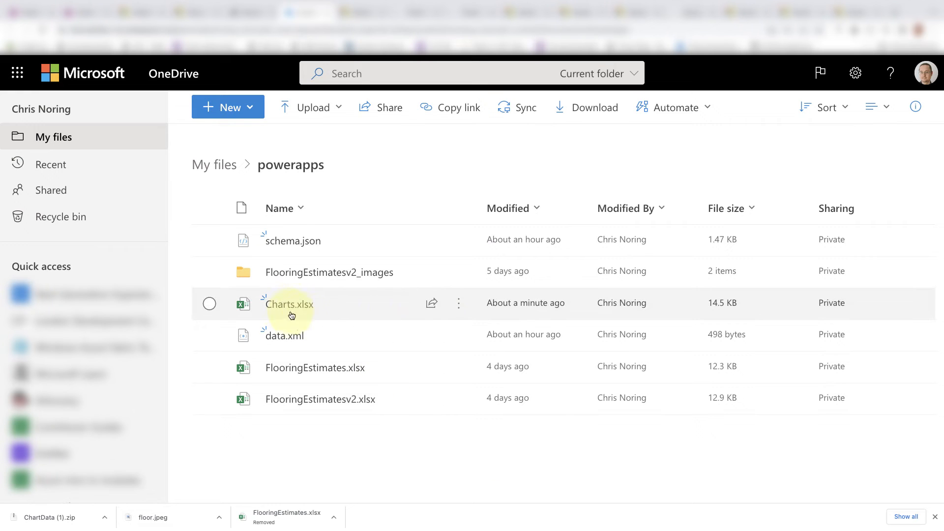
mouse_move(281, 307)
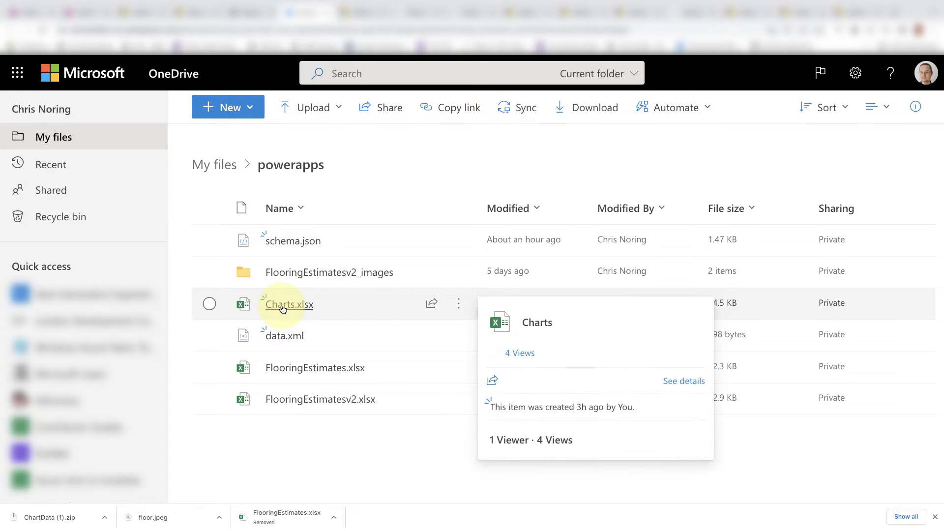
click(281, 308)
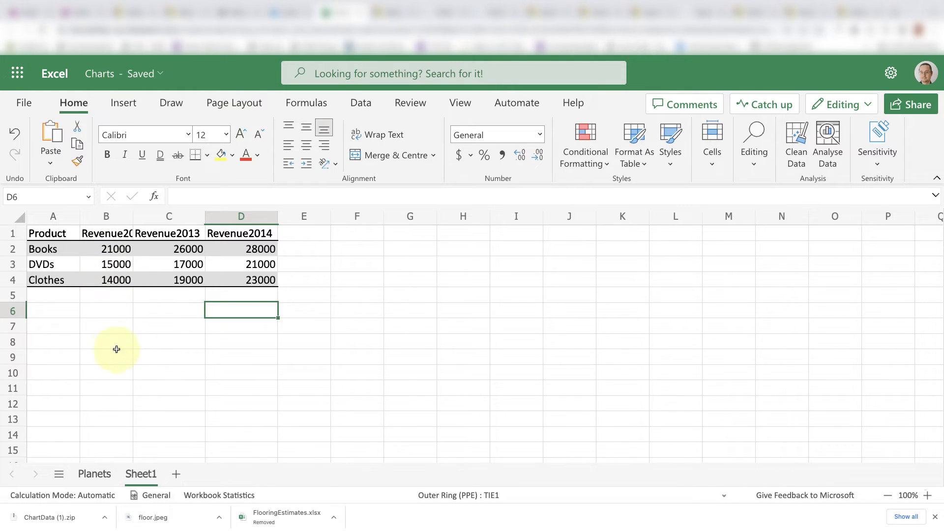
- Format the product revenue range A1:D4 on Sheet1 as a table with the Light Blue, Table Style Light 2 style
click(148, 297)
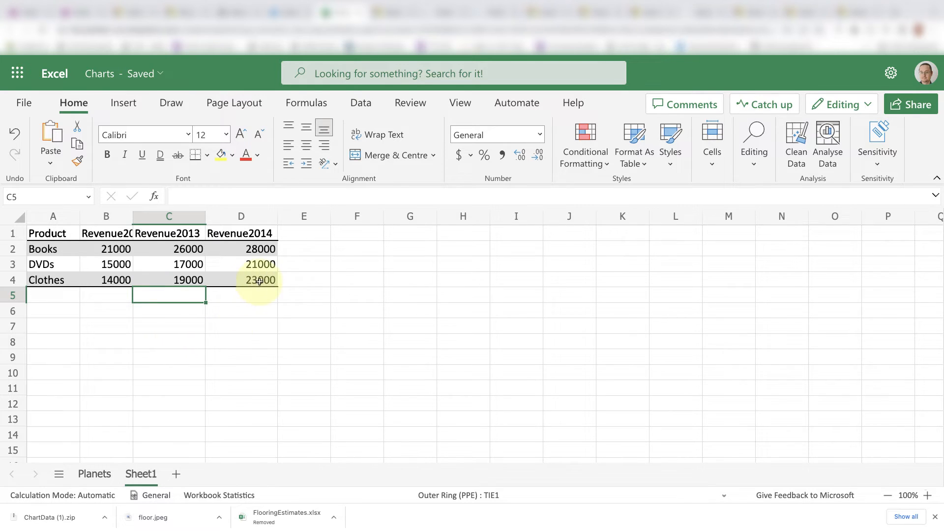
drag(271, 279, 22, 223)
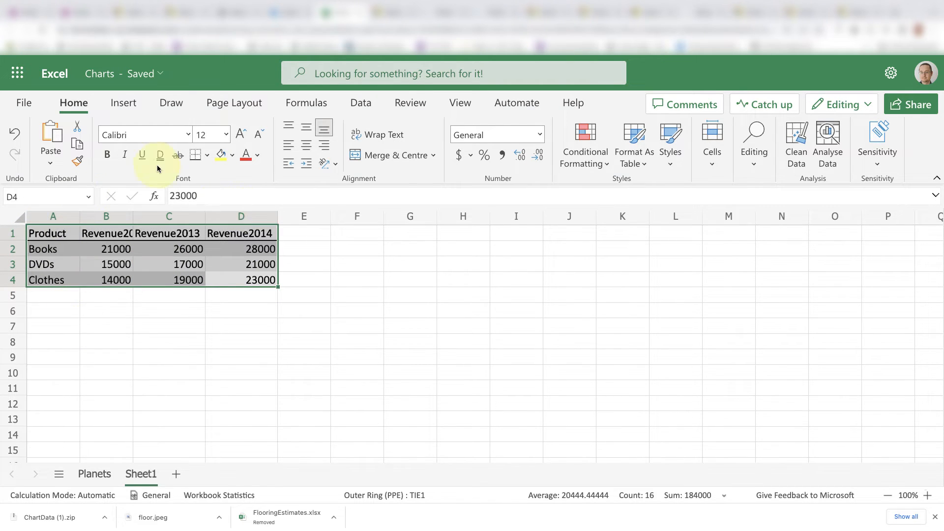
click(642, 163)
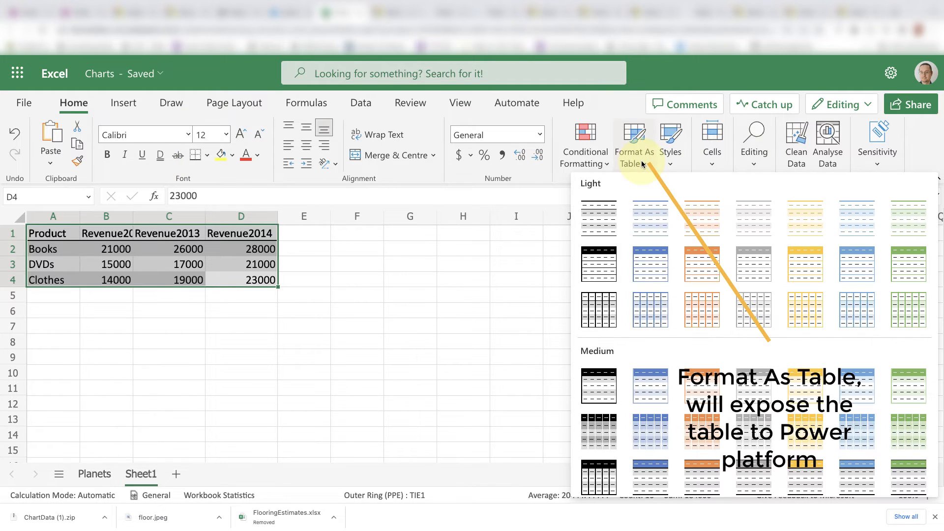
click(659, 228)
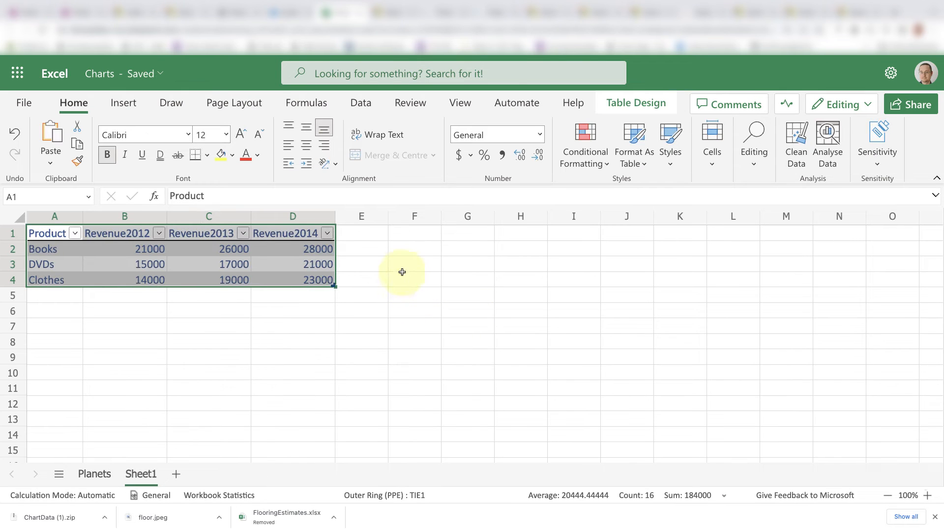
click(387, 265)
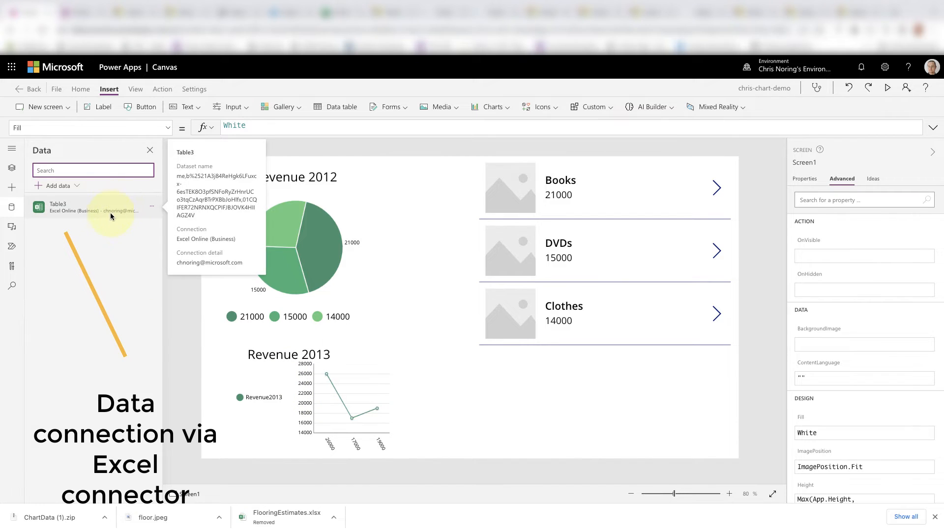
- Switch to Power Apps, search the available data sources for excel and choose the Excel Online (Business) connection
click(103, 211)
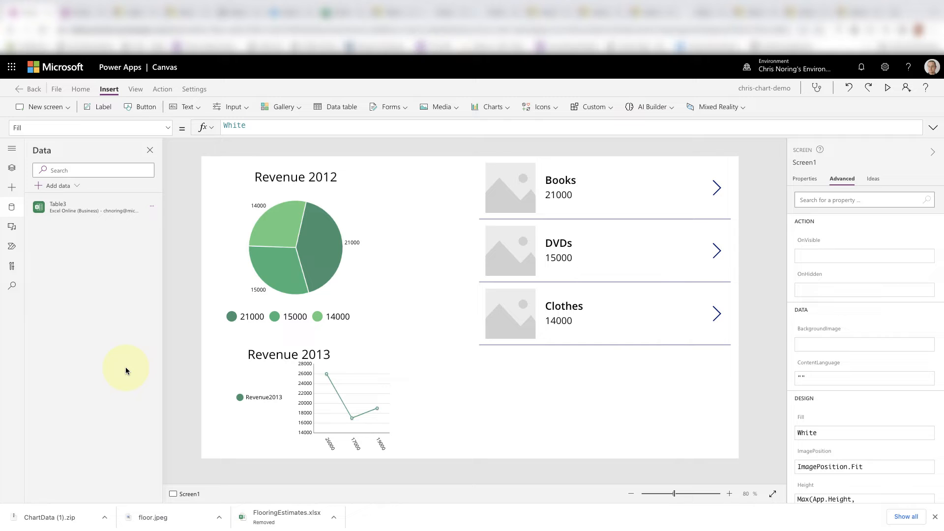
click(163, 207)
click(166, 222)
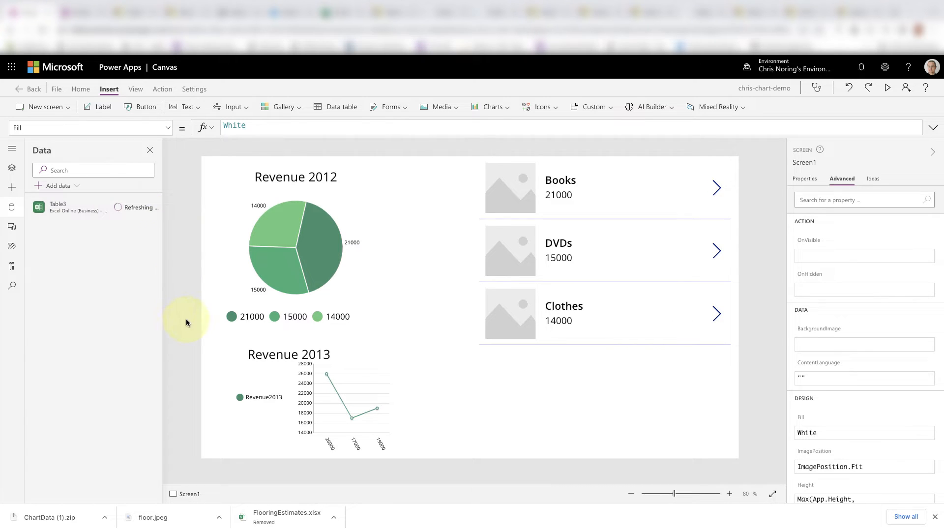
click(77, 186)
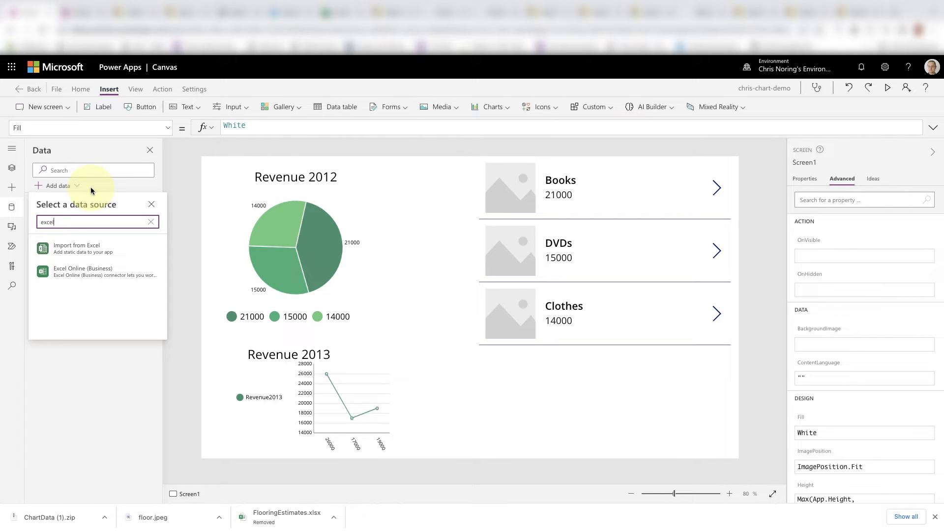
mouse_move(108, 279)
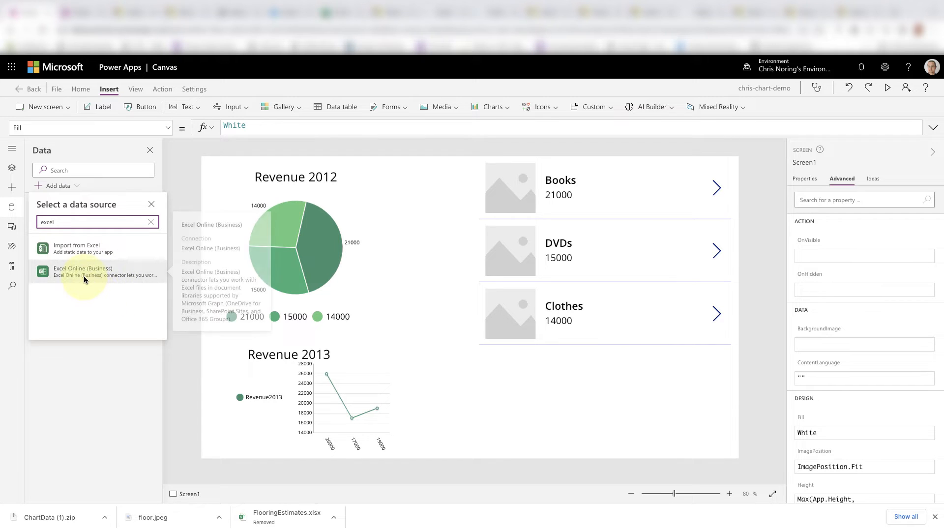
click(83, 278)
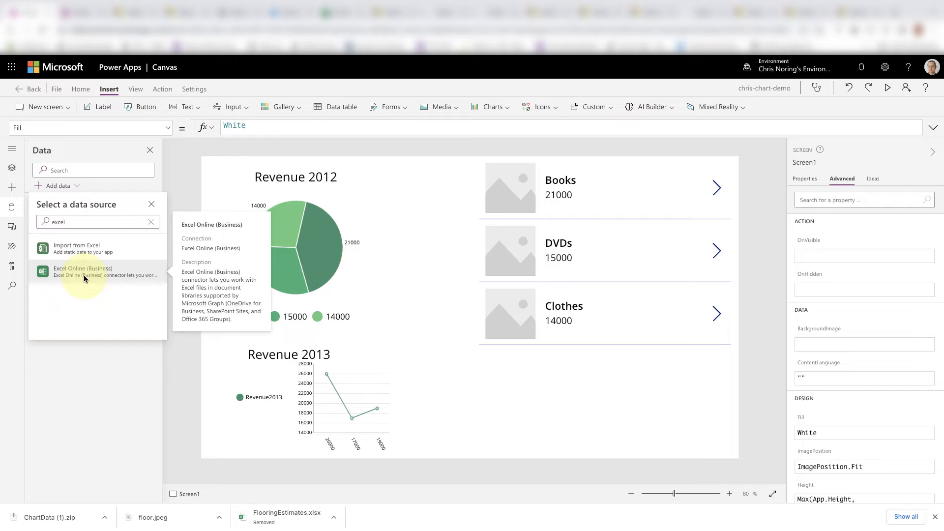
click(88, 249)
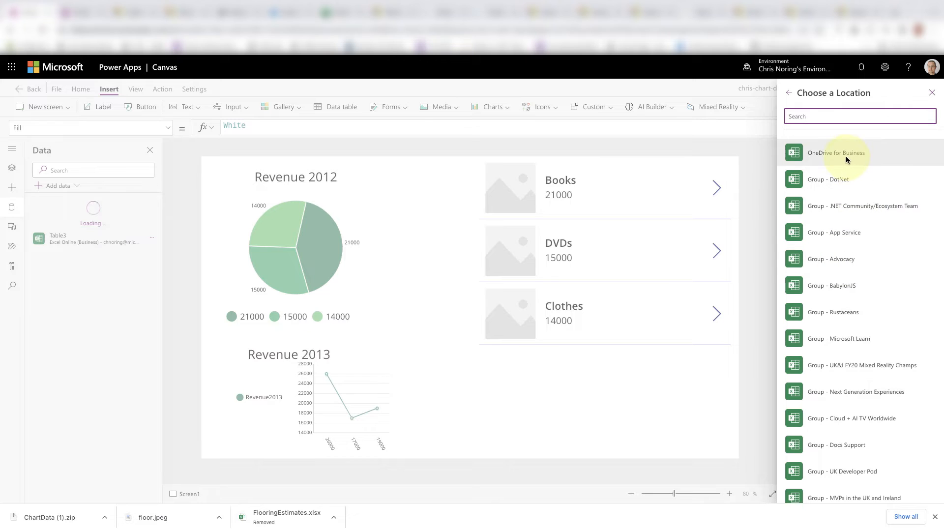
- Connect Table3 from the OneDrive for Business document library, inserting an auto generated id into the Excel table
click(845, 156)
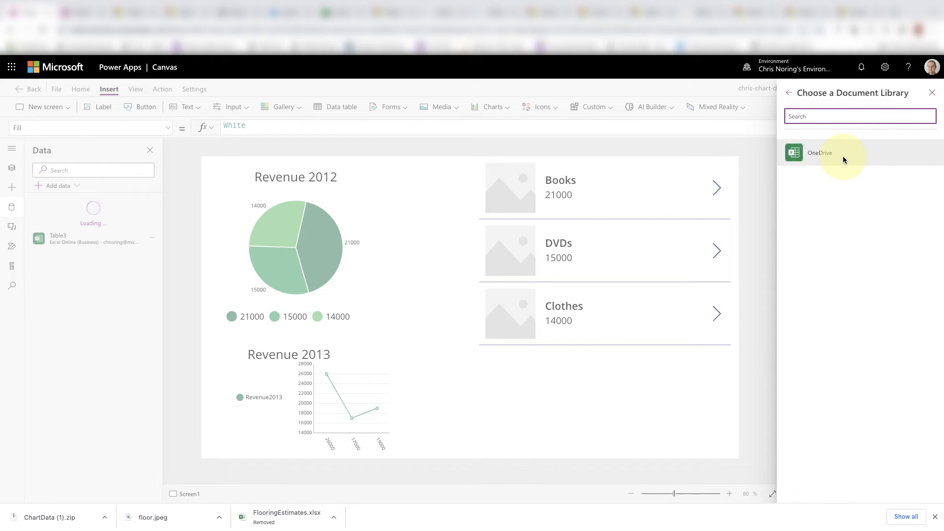
click(832, 154)
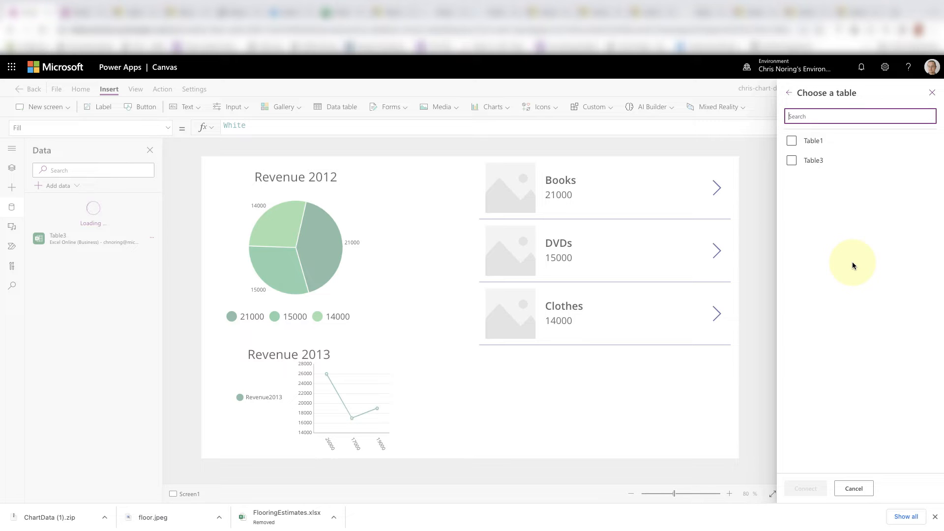
click(792, 160)
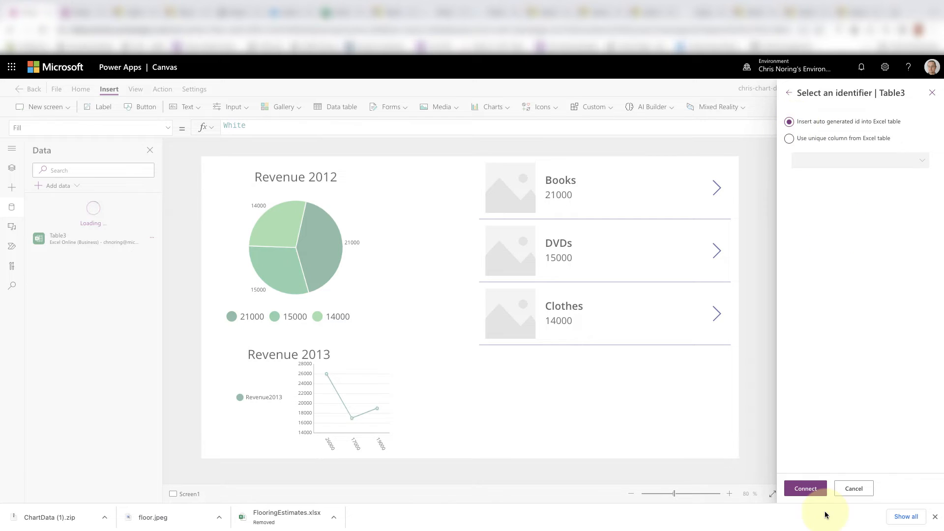
click(809, 488)
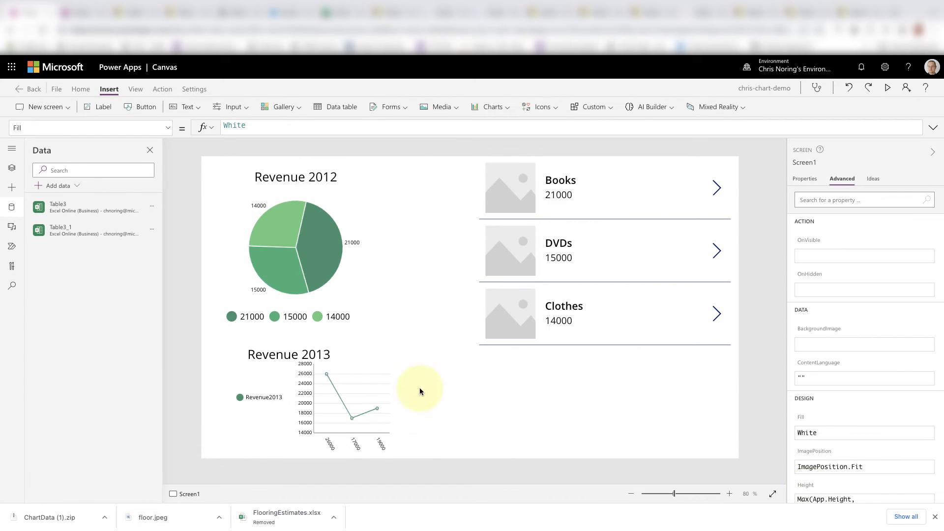
mouse_move(66, 231)
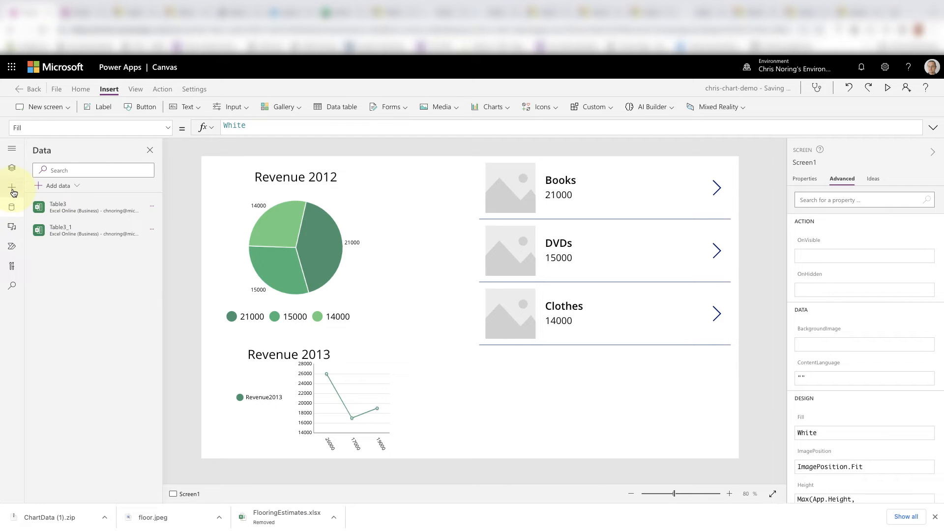
- Add a new screen with the Blank layout to the app
click(12, 168)
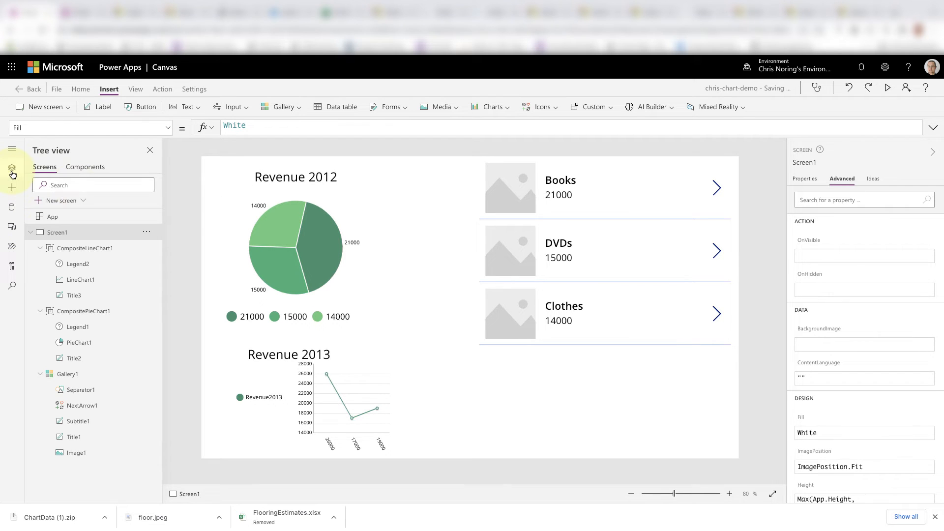
click(31, 232)
click(83, 201)
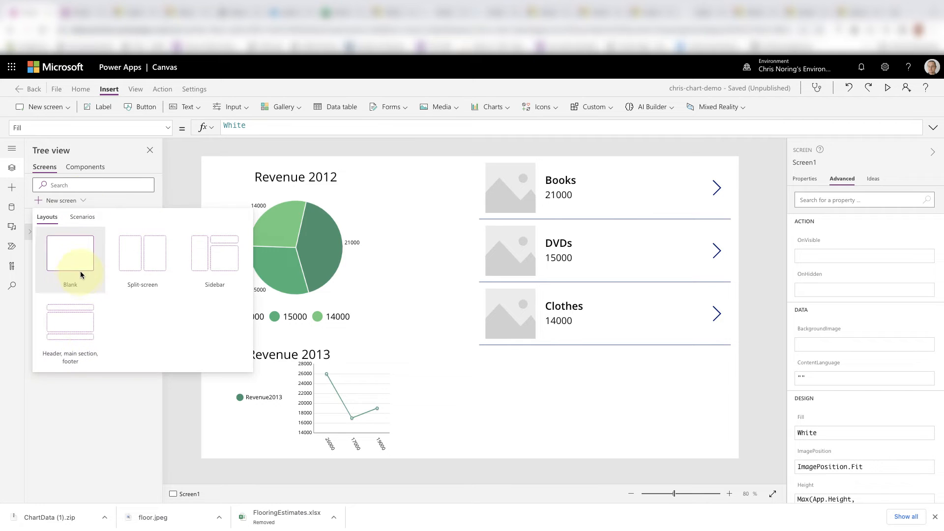
click(69, 265)
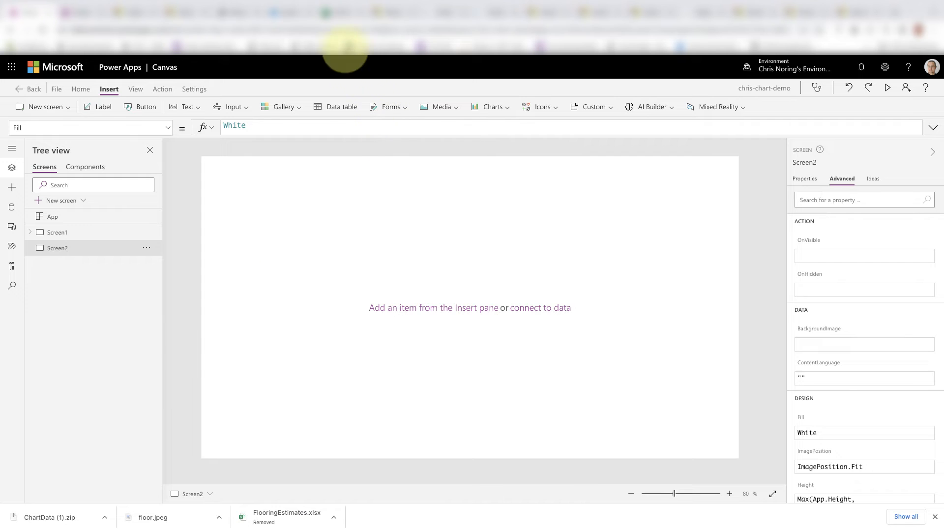
- Switch to the Charts workbook in Excel and rename the column header in B1 as Revenue2020
click(339, 12)
click(233, 195)
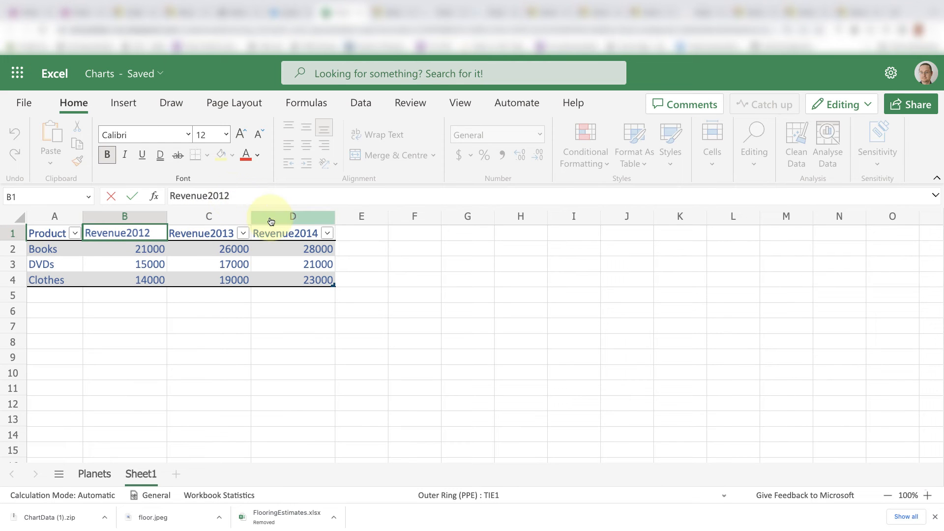
key(BackSpace)
key(BackSpace)
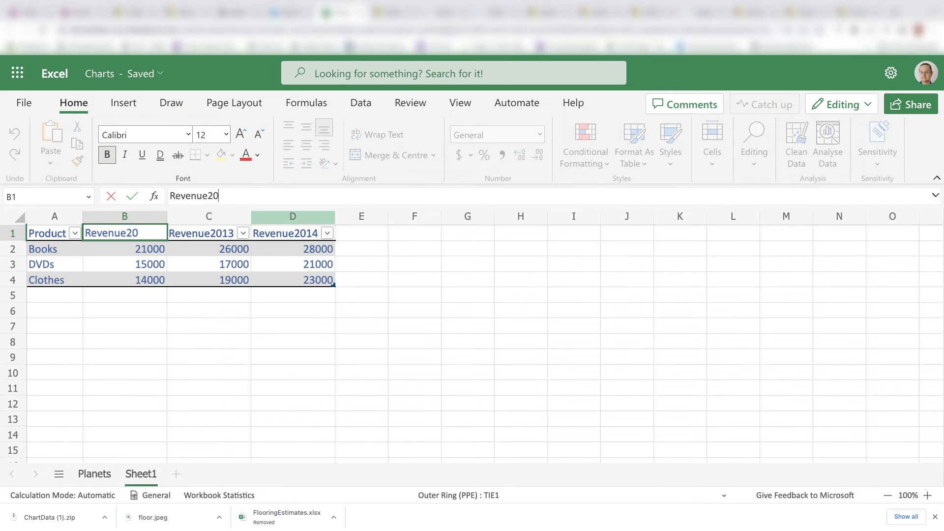
text(20)
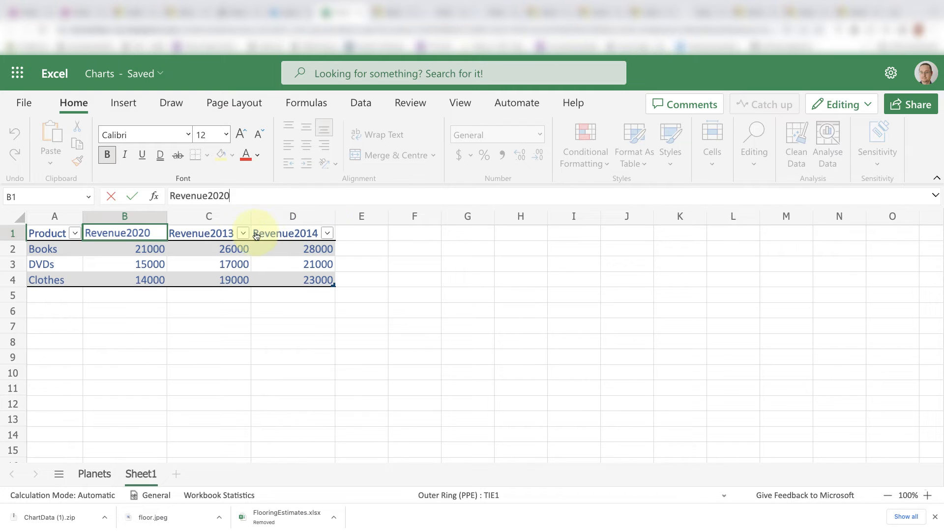
- Rename the column header in C1 as Revenue2021
click(222, 233)
click(236, 196)
key(BackSpace)
key(BackSpace)
text(21)
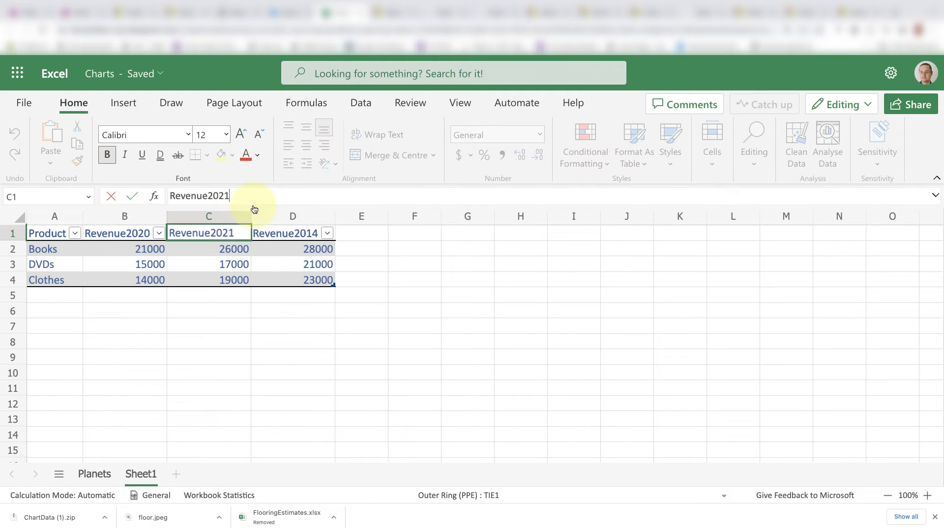
- Rename the column header in D1 as Revenue2022
click(283, 232)
click(240, 196)
key(BackSpace)
key(BackSpace)
text(22)
key(Return)
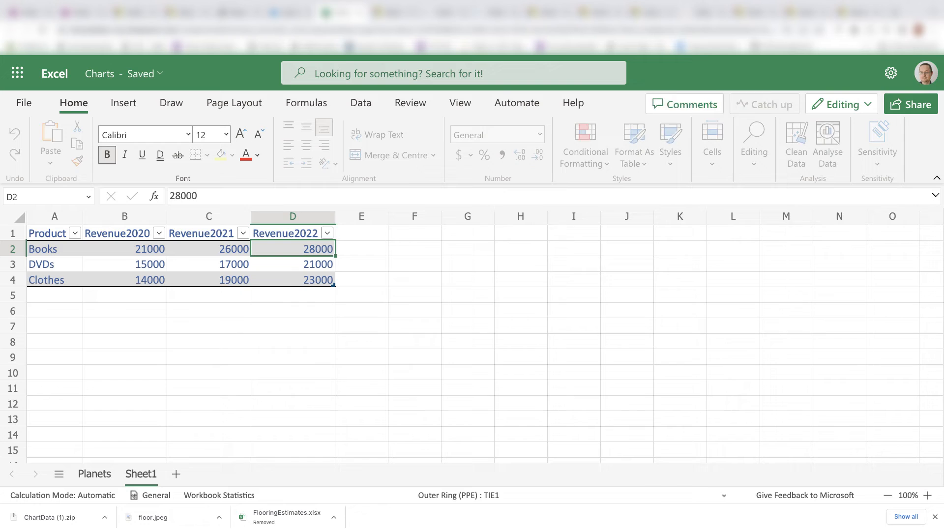
click(222, 324)
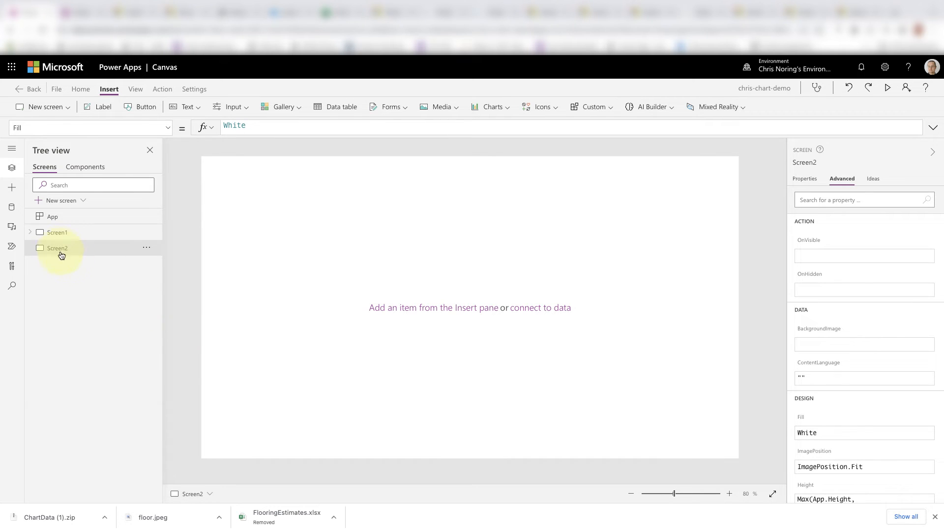
- Switch back to Power Apps and insert a column chart on Screen2
click(12, 189)
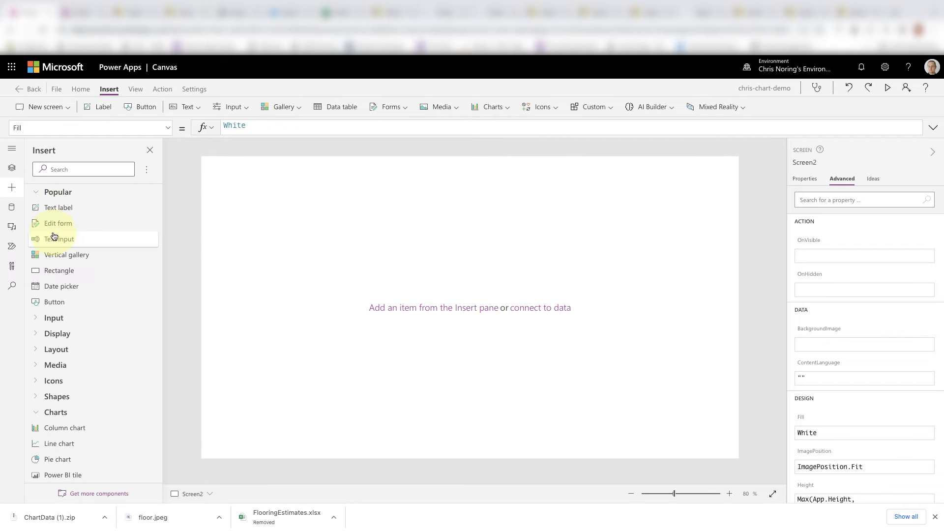
scroll(69, 388, down, 1)
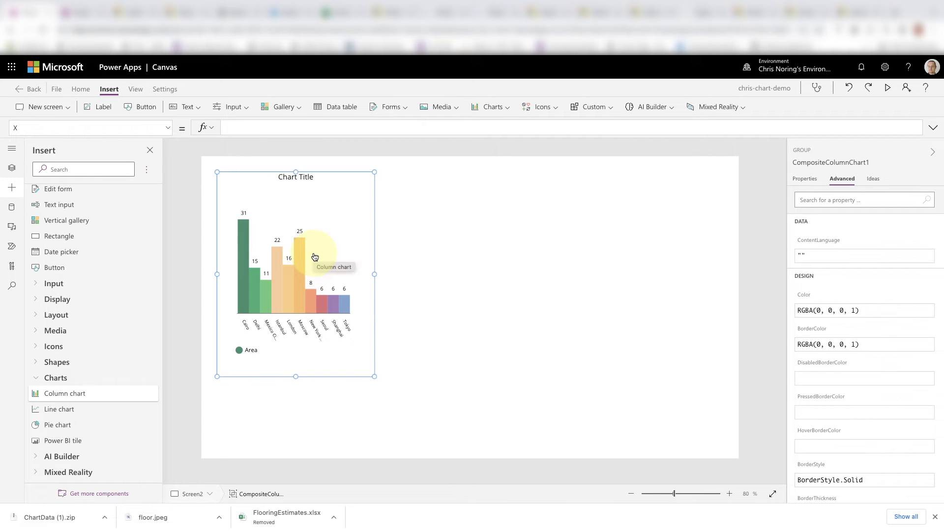
click(282, 295)
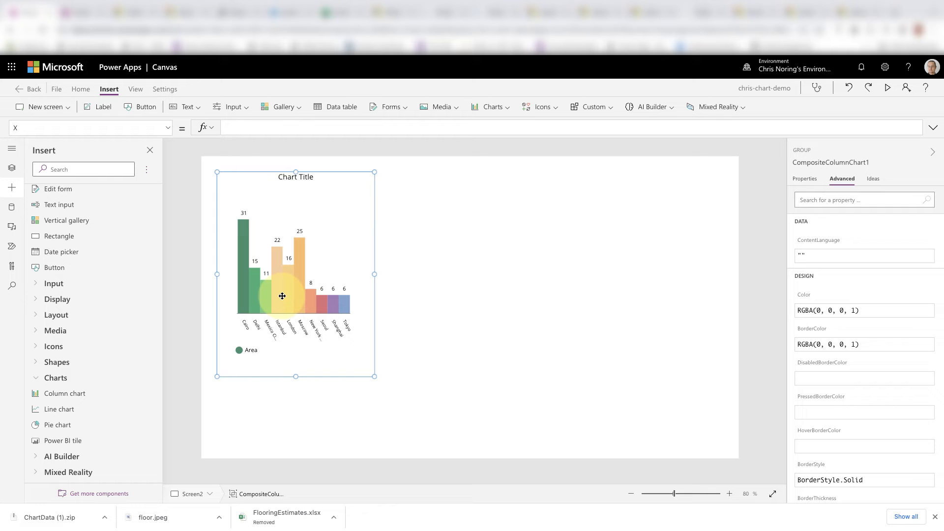
- Set the column chart's Items data source to Table3_1
click(301, 313)
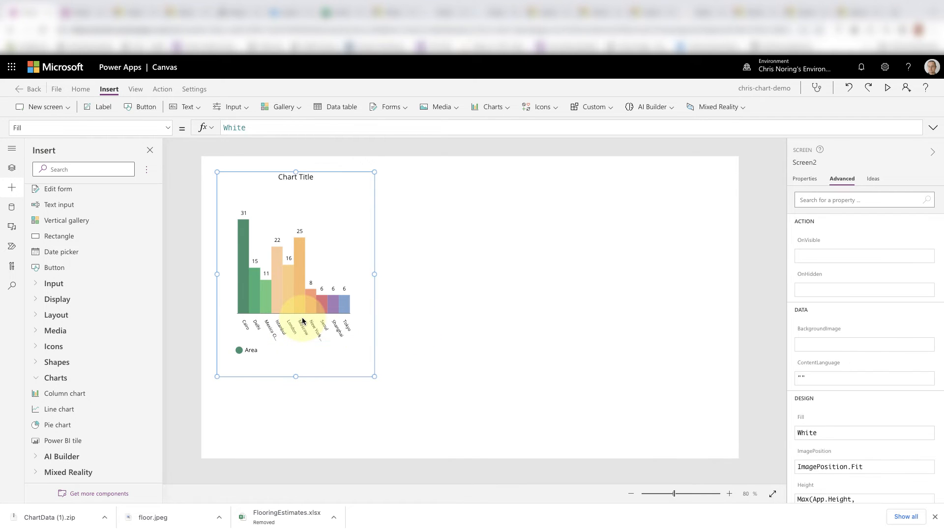
click(298, 310)
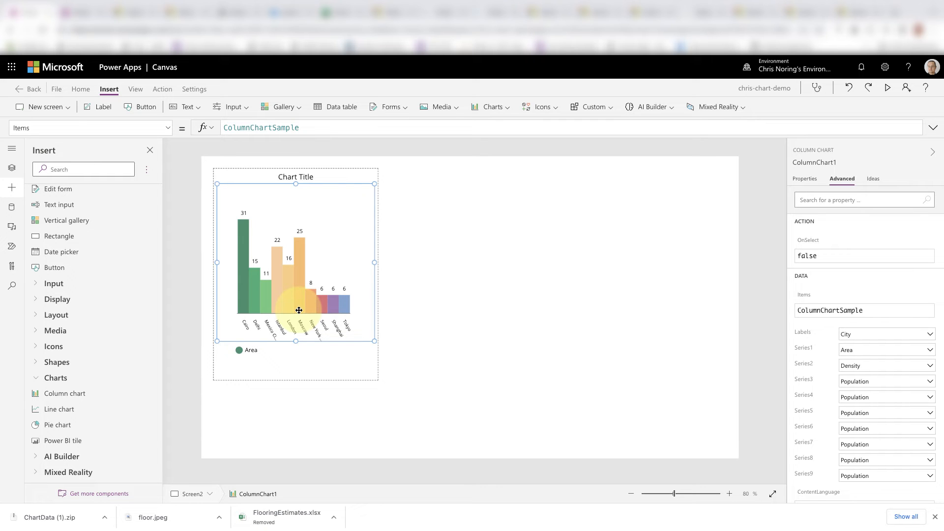
click(809, 180)
click(882, 199)
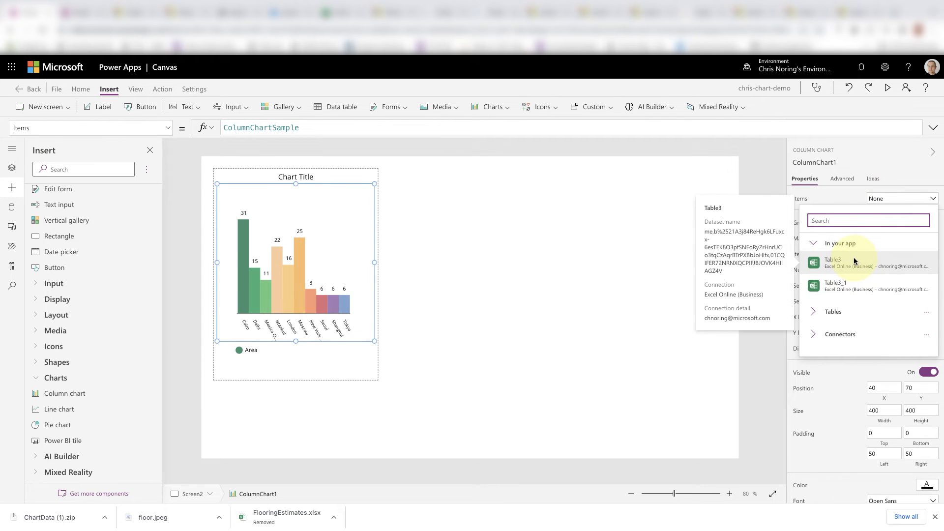
click(851, 284)
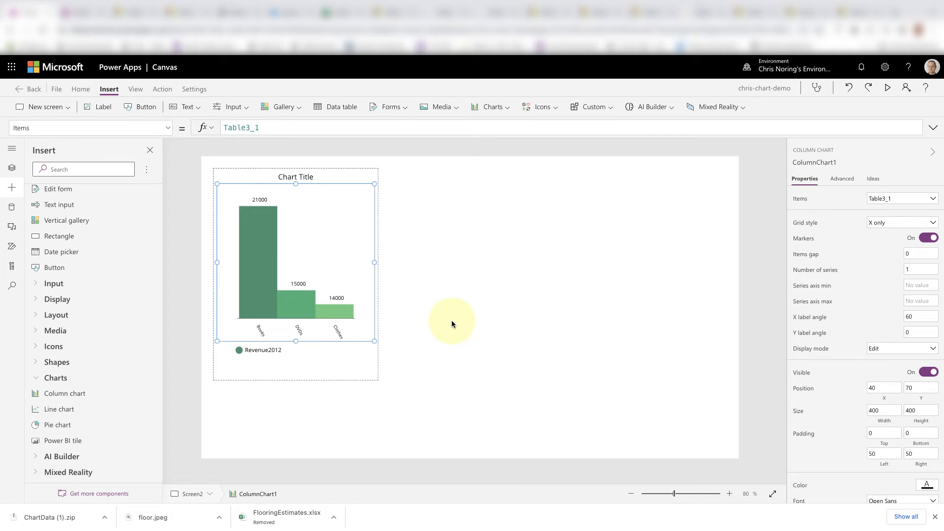
- Set the column chart's title text to "Sales 3 years back"
click(445, 336)
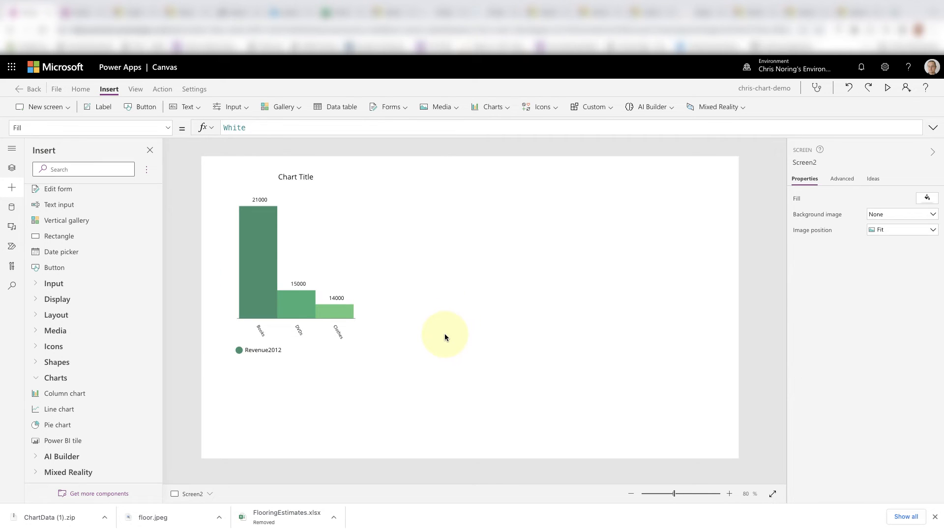
click(255, 282)
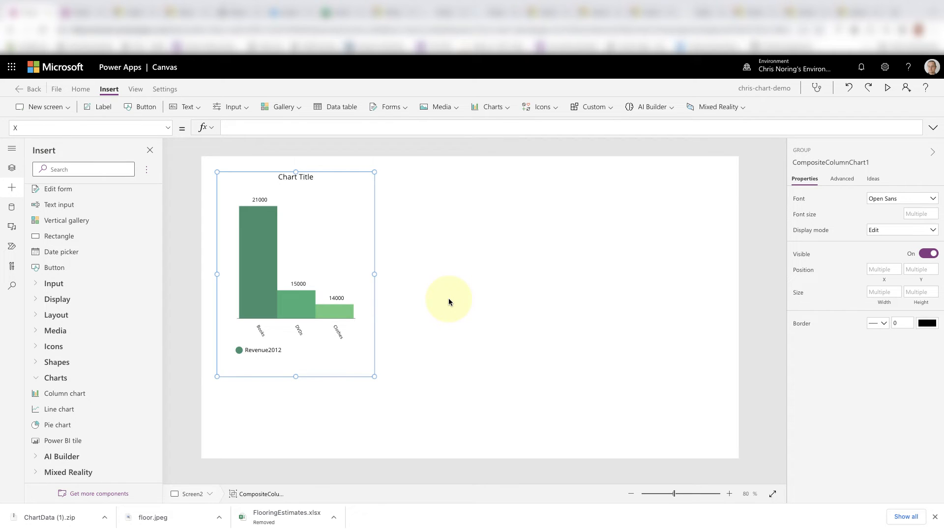
click(304, 177)
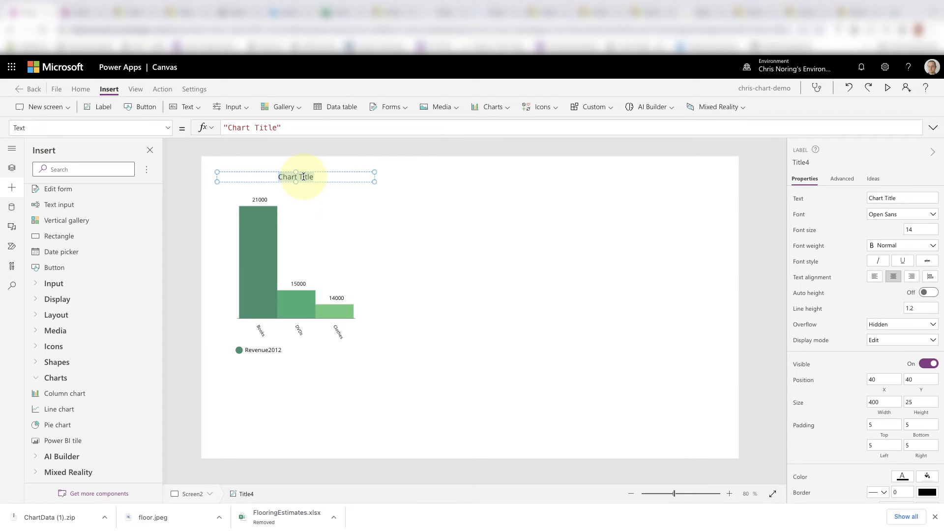
click(888, 198)
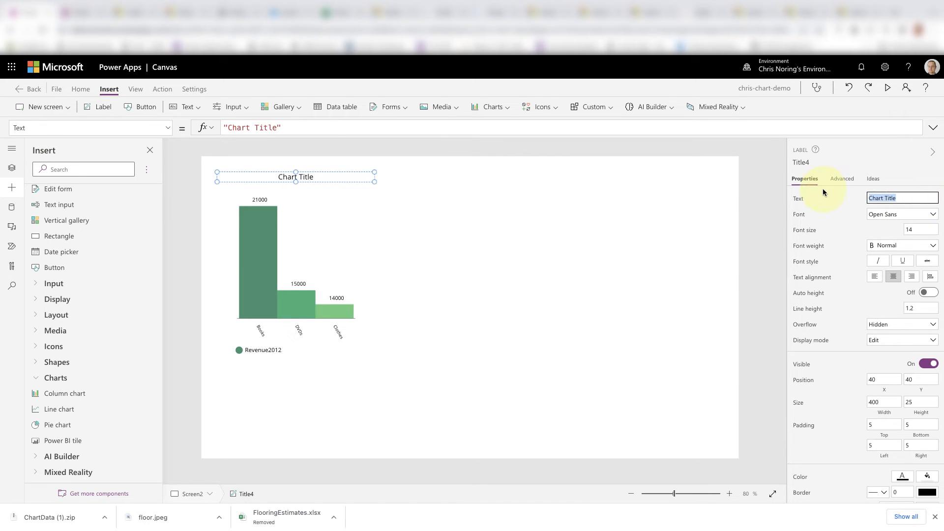
text(Sales 3 years back)
click(485, 352)
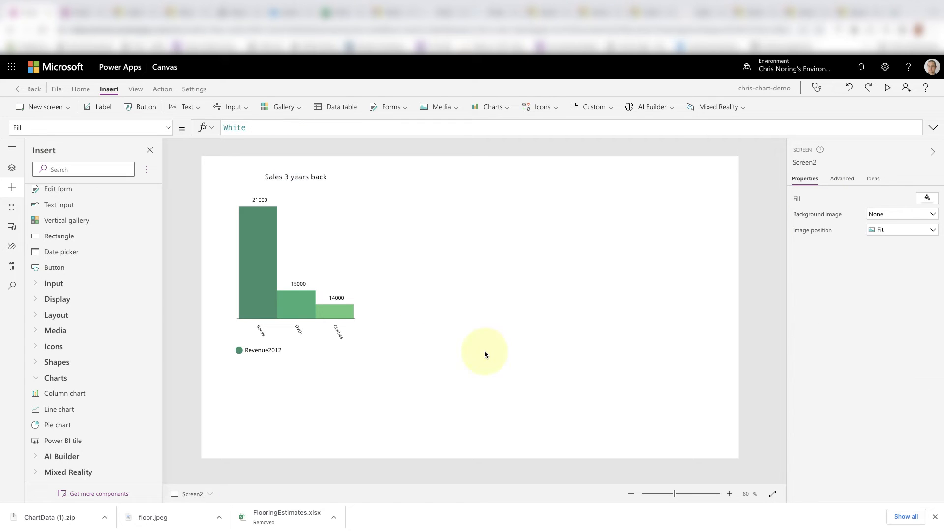
- Inspect the chart's legend and set the column chart's Items formula to Table3_1.Revenue2013
click(267, 350)
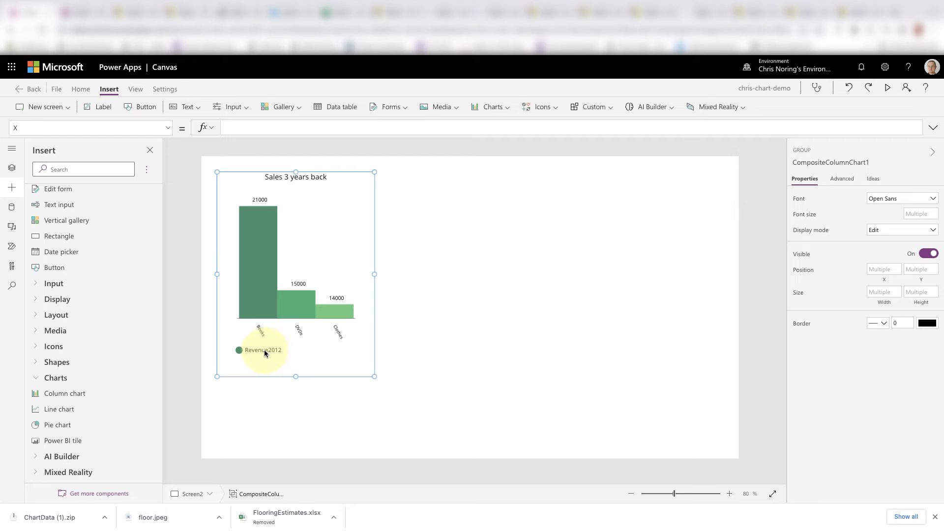
click(272, 351)
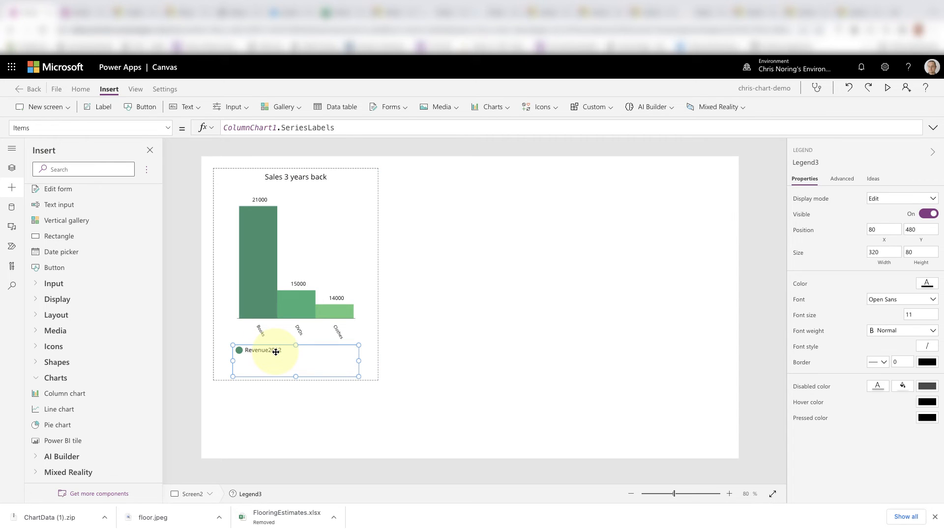
click(328, 237)
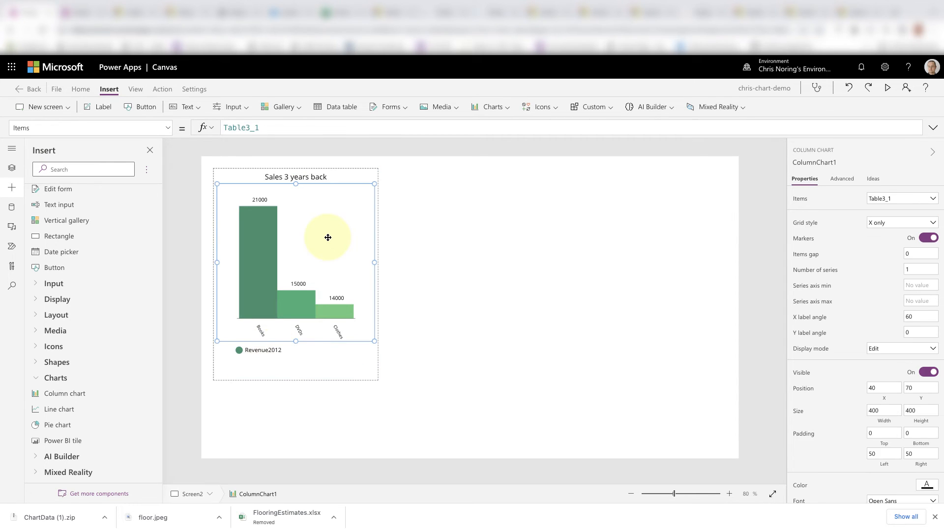
click(283, 127)
text(.)
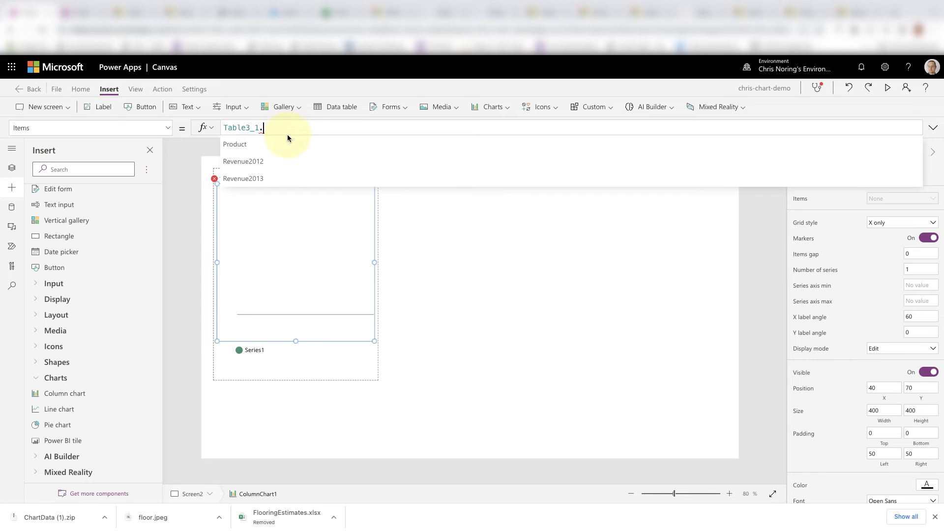
scroll(275, 173, down, 1)
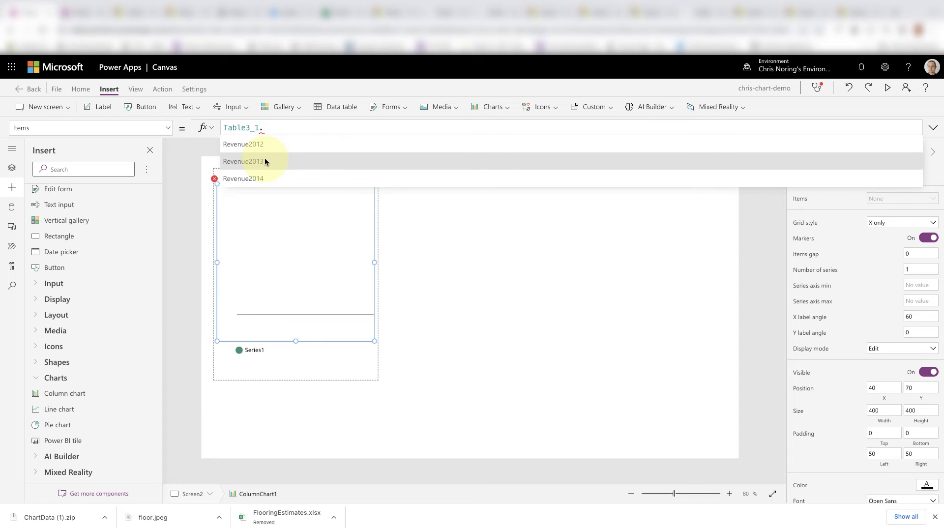
click(264, 161)
click(507, 288)
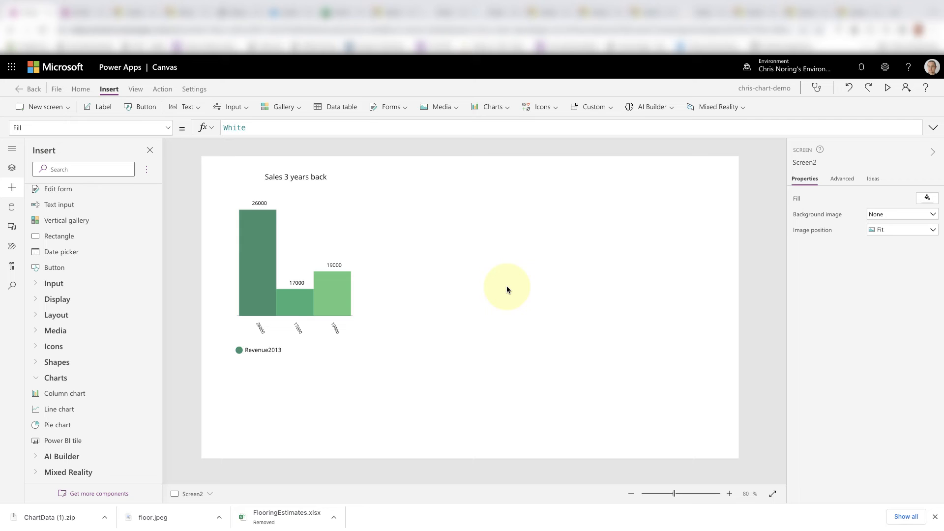
- Change the column chart's Items formula to Table3_1.Revenue2014
click(278, 125)
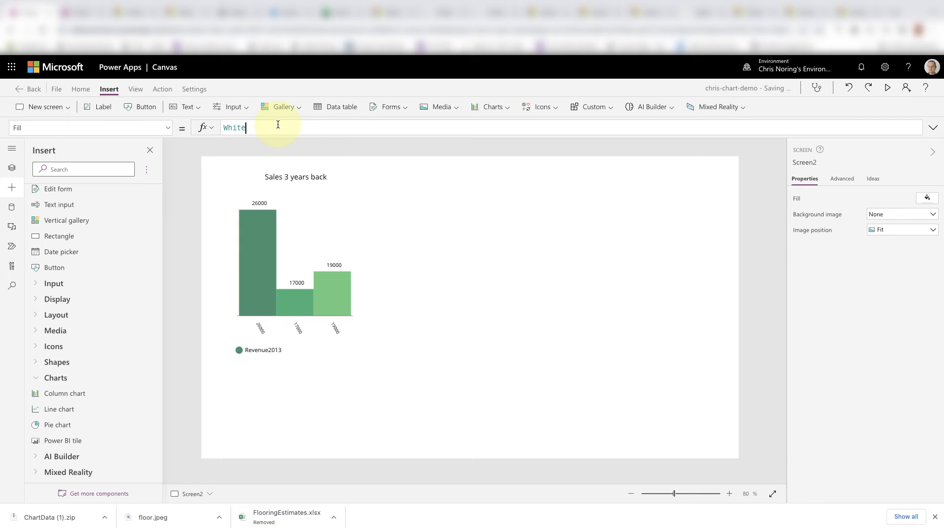
click(256, 232)
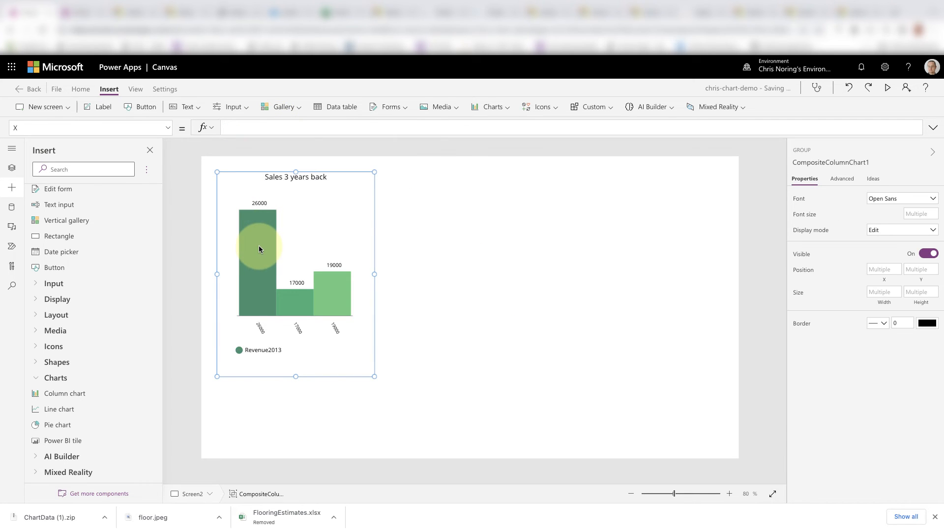
click(259, 246)
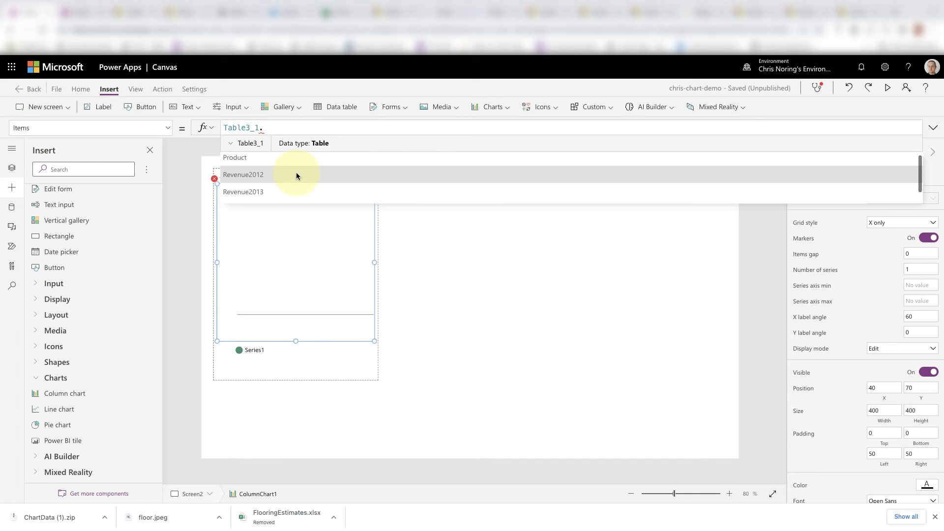
scroll(296, 174, down, 1)
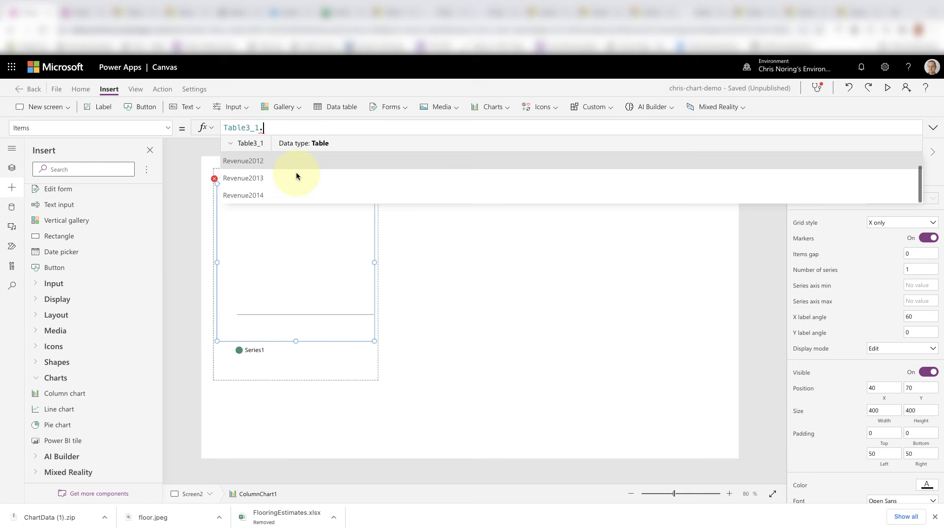
click(287, 196)
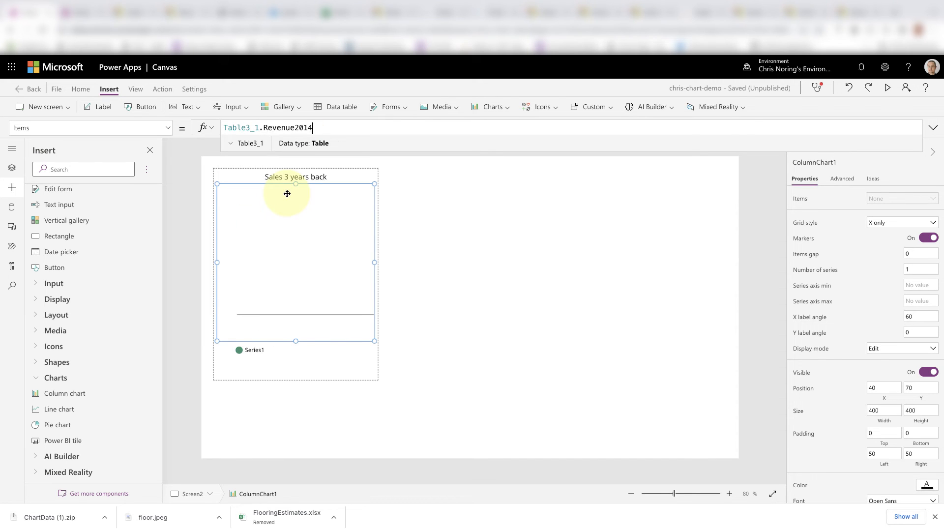
click(429, 273)
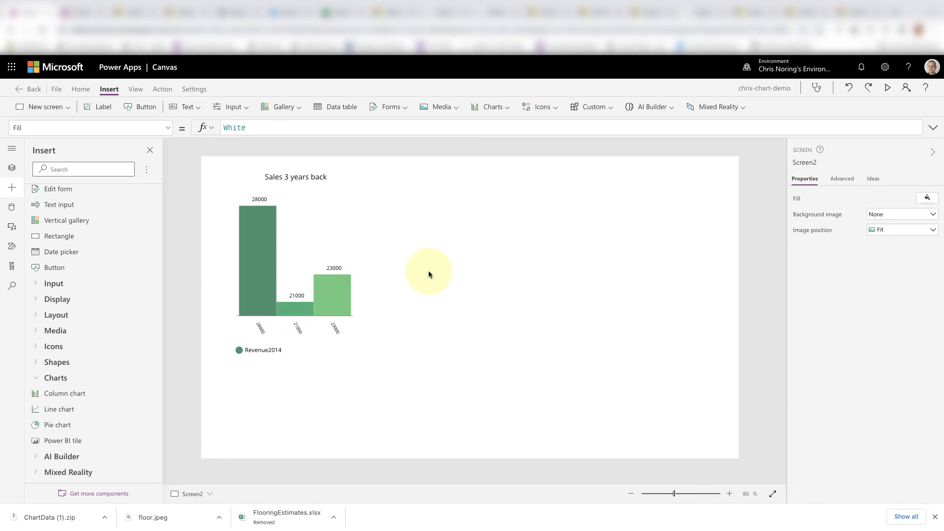
- Check the renamed column headers in the Excel workbook, then return to Power Apps and remove the Table3_1 data source
click(330, 13)
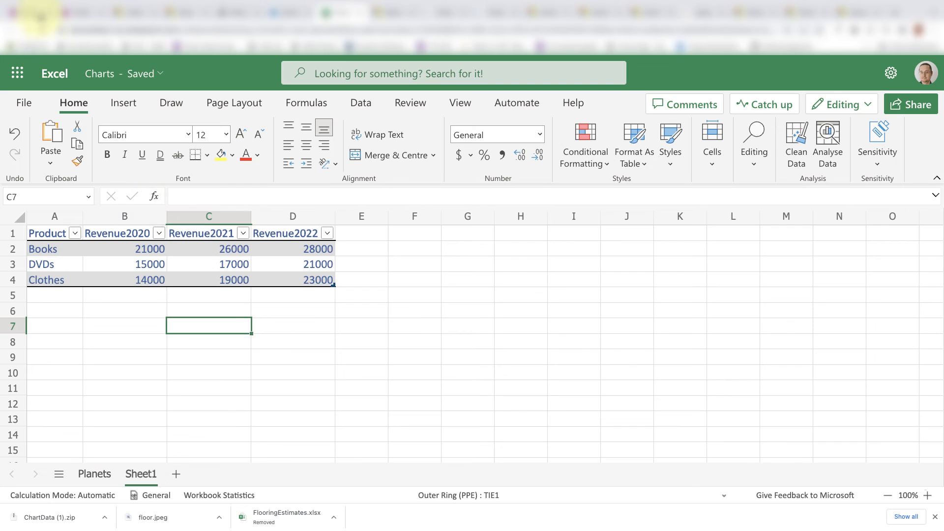
click(29, 14)
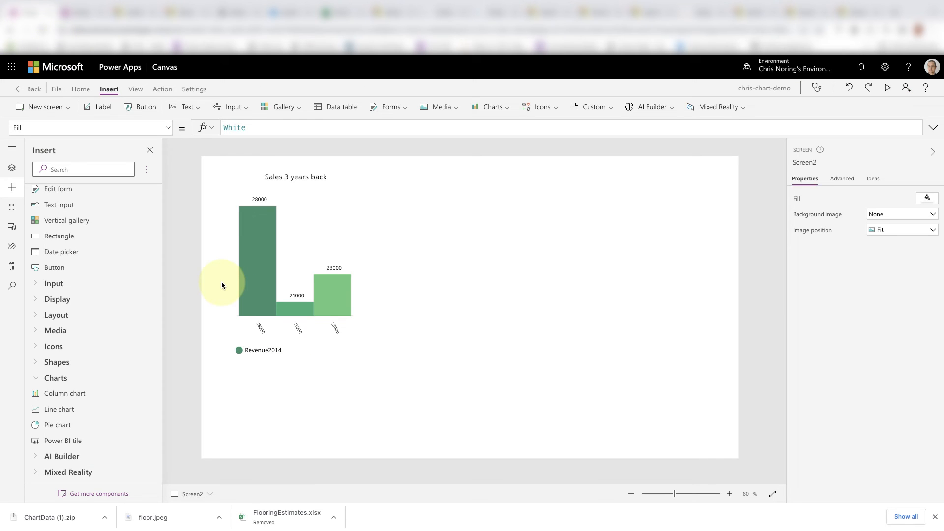
click(12, 209)
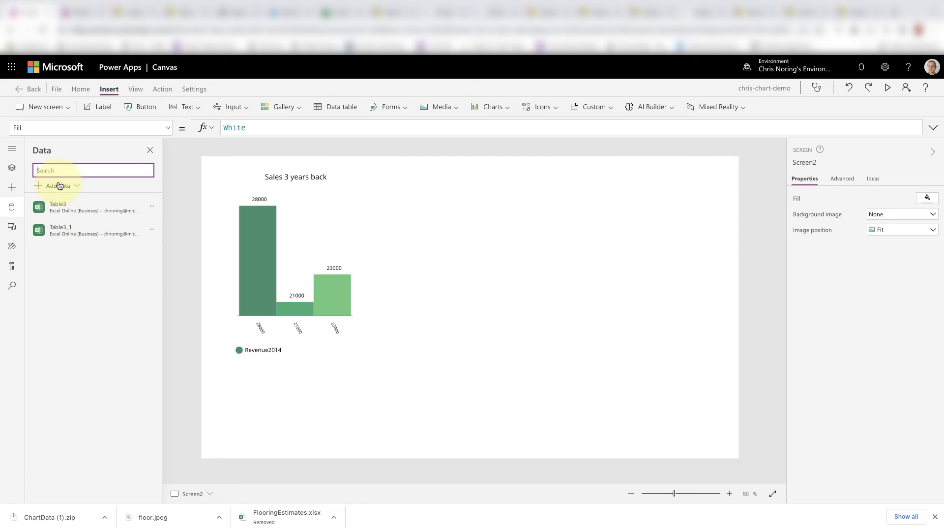
click(152, 229)
click(167, 268)
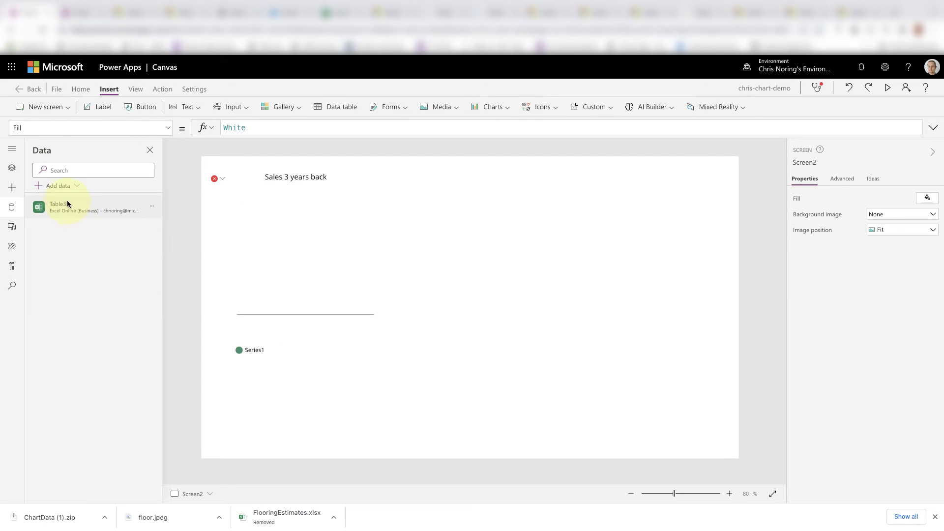
- Add an Excel Online (Business) data source to the app and connect its Table1
click(71, 186)
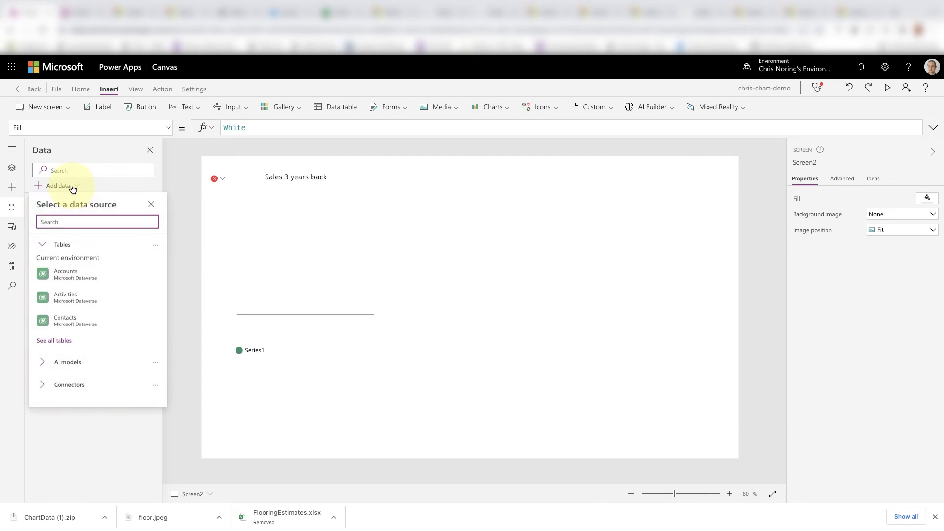
text(e)
click(82, 245)
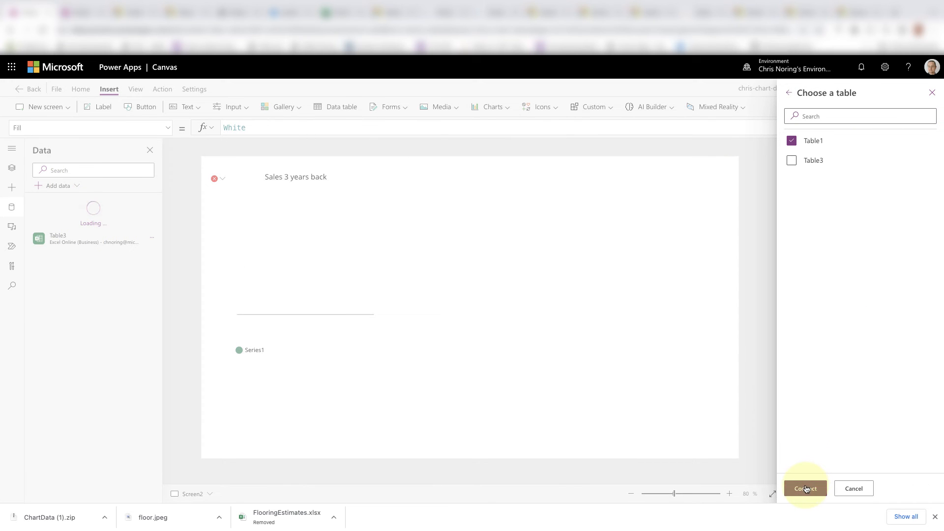
click(805, 488)
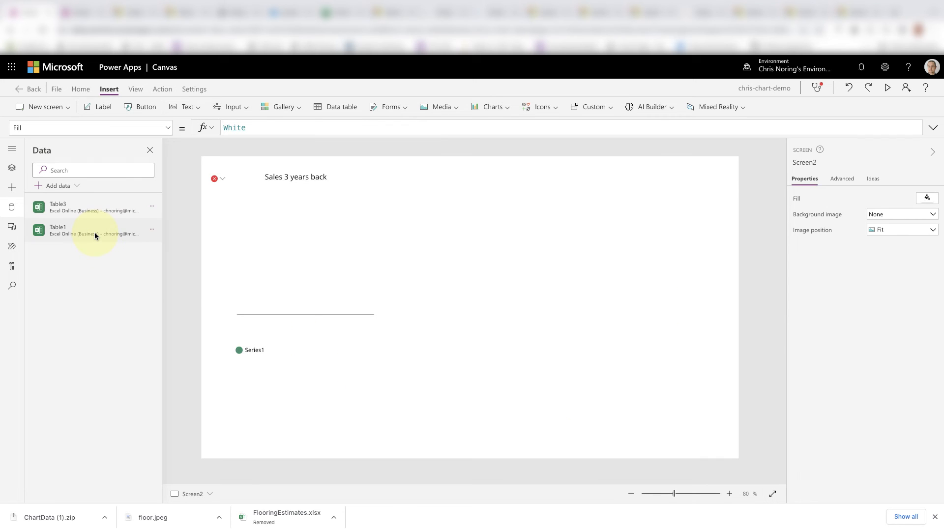
- Set the column chart's Items formula to Table1.Revenue2020
click(305, 241)
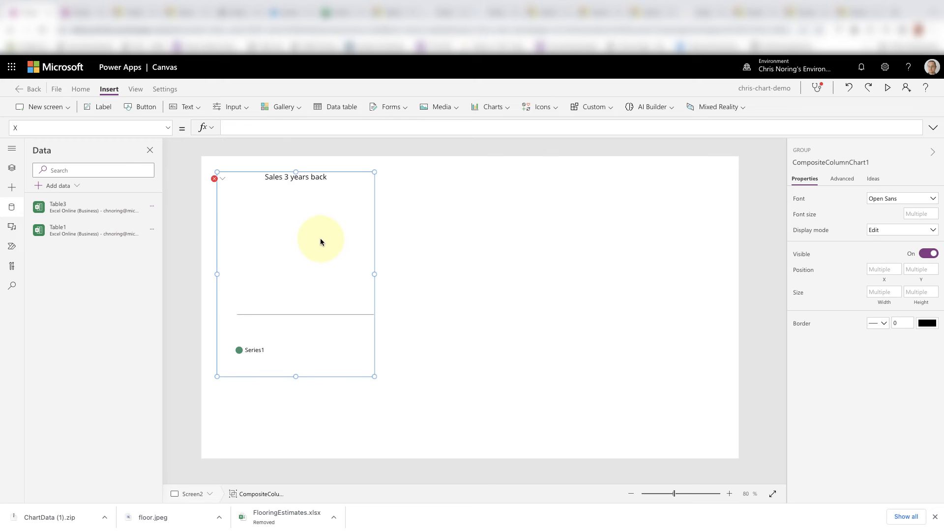
click(321, 238)
click(321, 127)
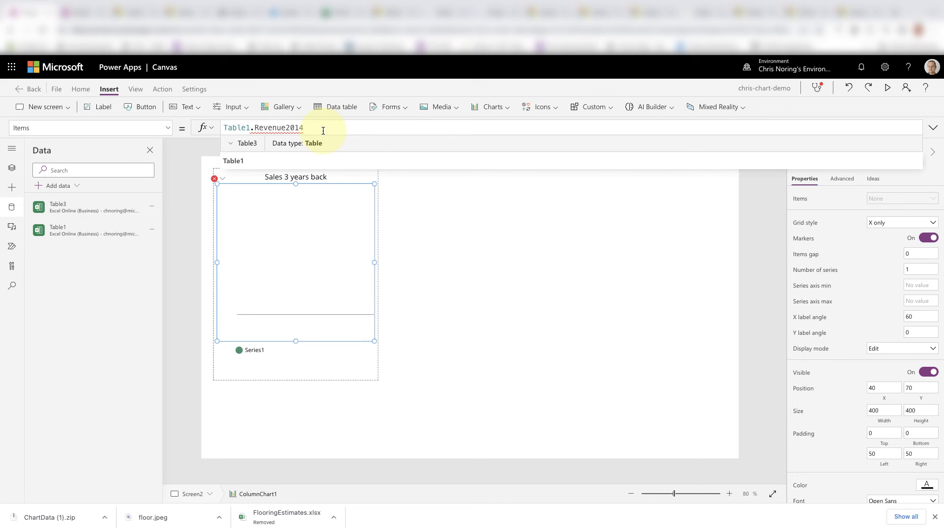
click(276, 158)
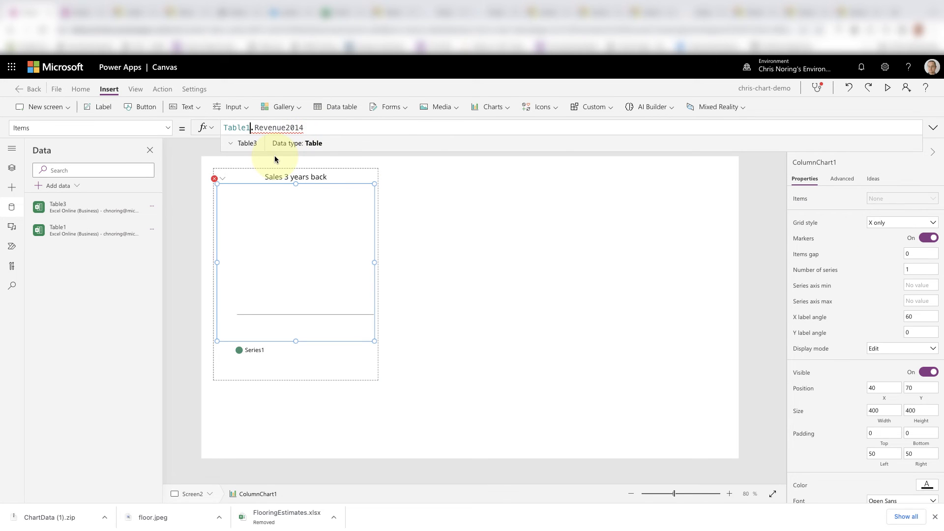
double_click(290, 127)
key(BackSpace)
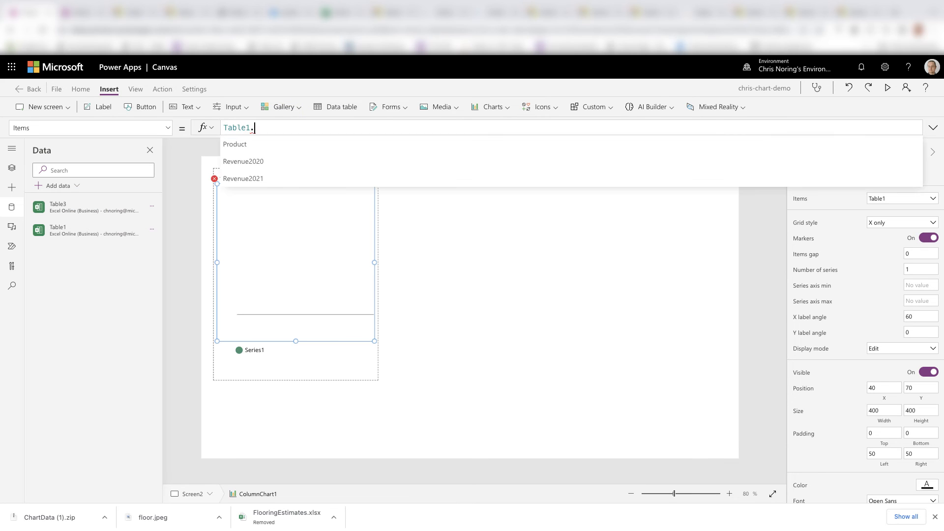
click(315, 161)
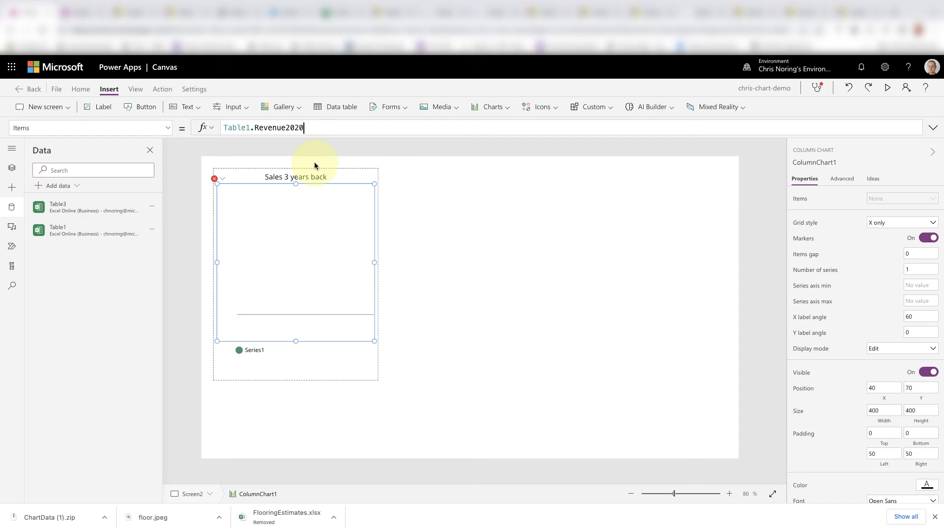
click(480, 262)
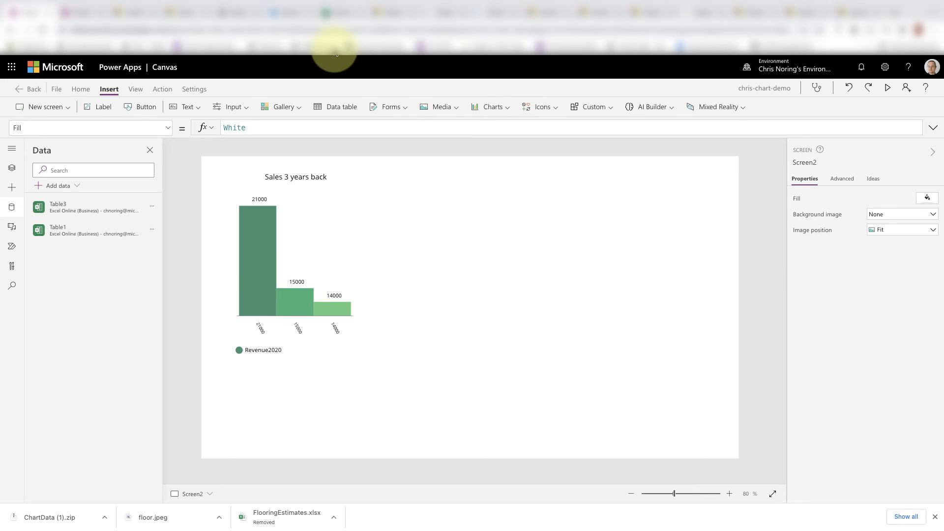
- Switch to the Excel workbook and autofit column E to its contents
click(330, 10)
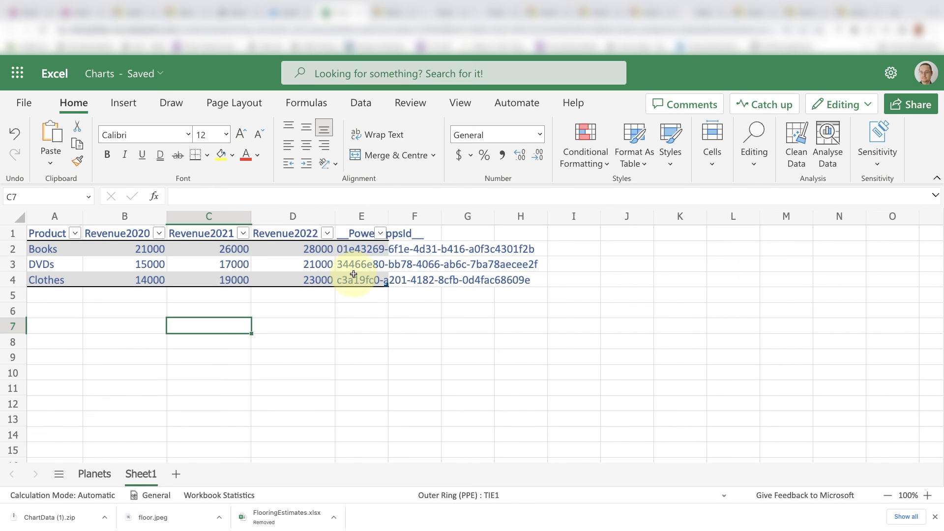
double_click(387, 216)
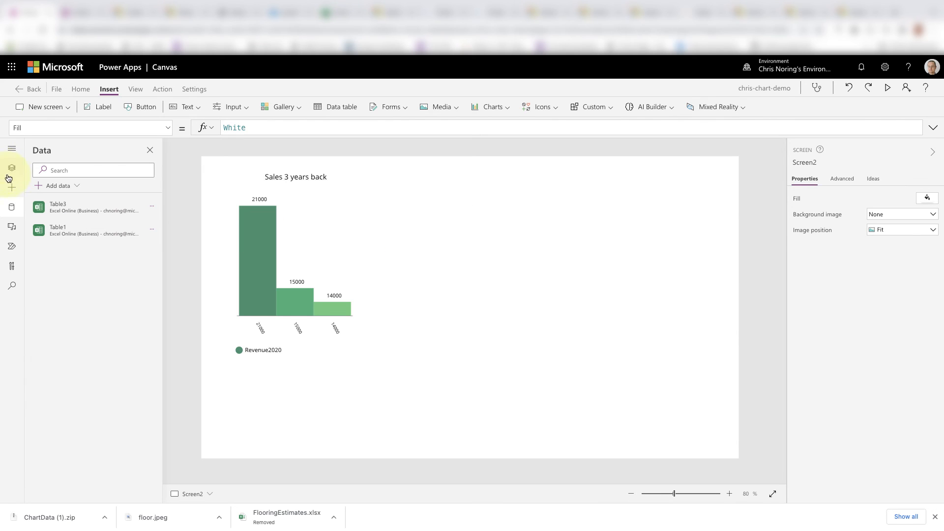
- Back in Power Apps, insert a pie chart on Screen2 and place it to the right of the column chart at X 826
click(13, 187)
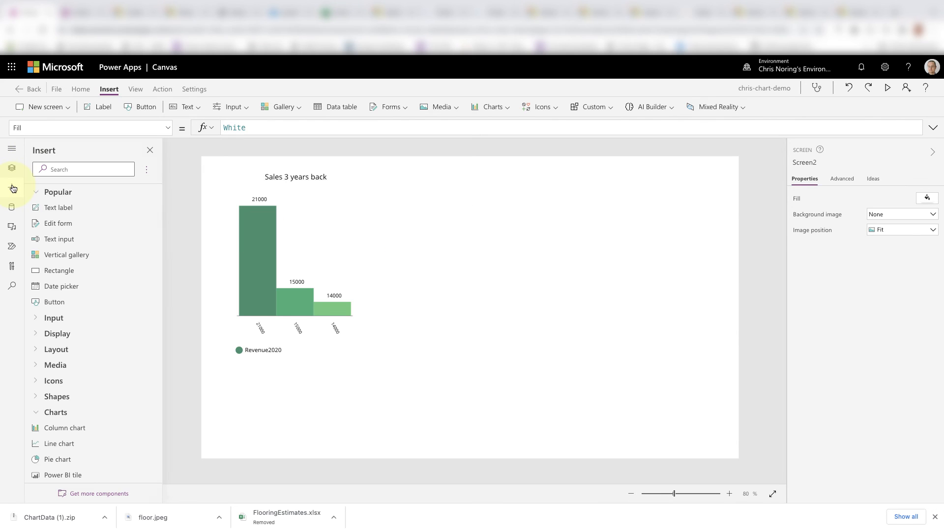
click(63, 411)
click(63, 412)
scroll(63, 411, down, 1)
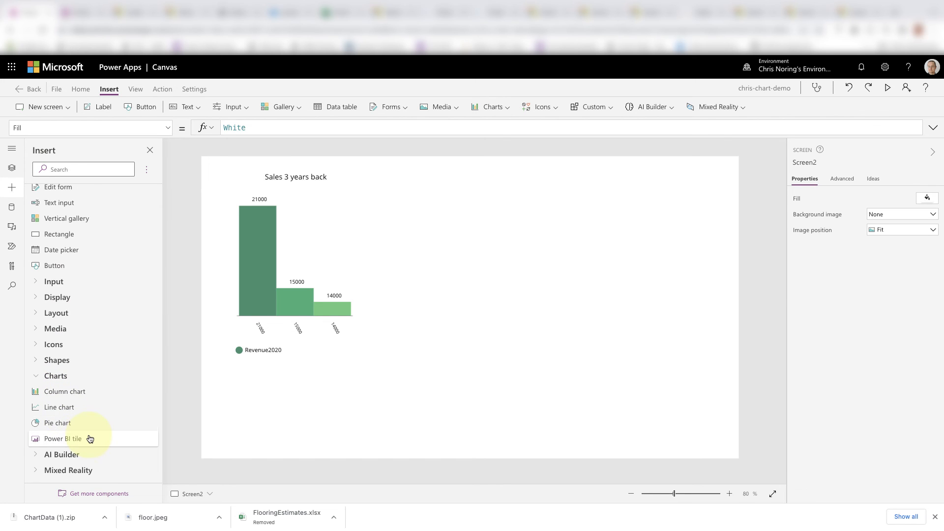
drag(86, 422, 535, 226)
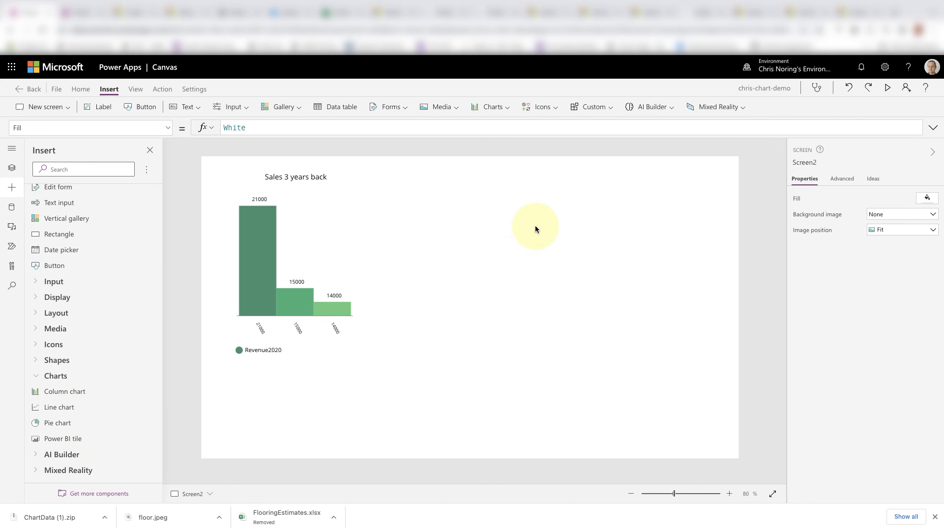
drag(346, 184, 648, 185)
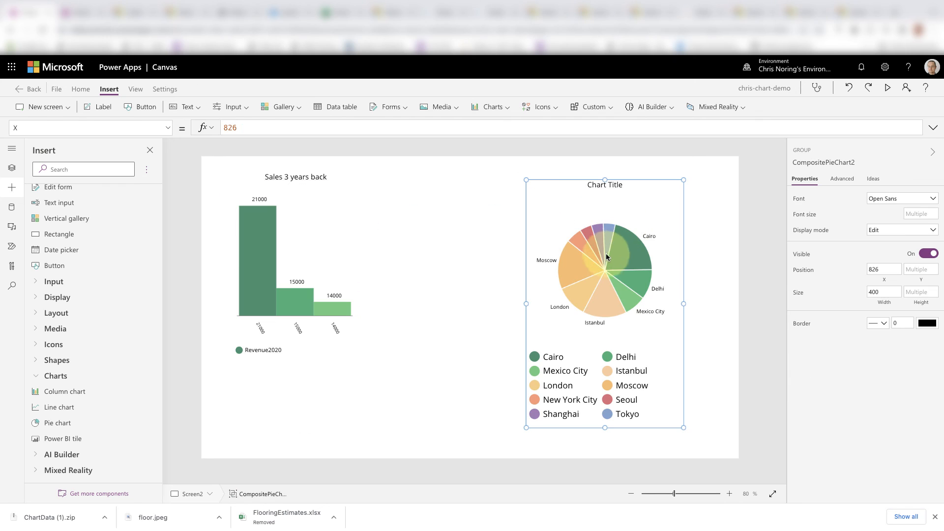
- Set the pie chart's Items data source to Table1
click(607, 268)
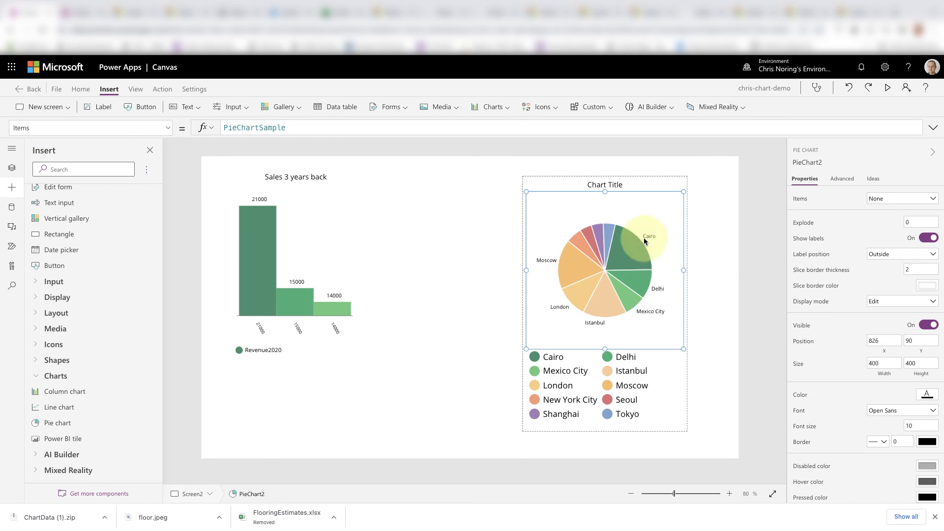
click(917, 199)
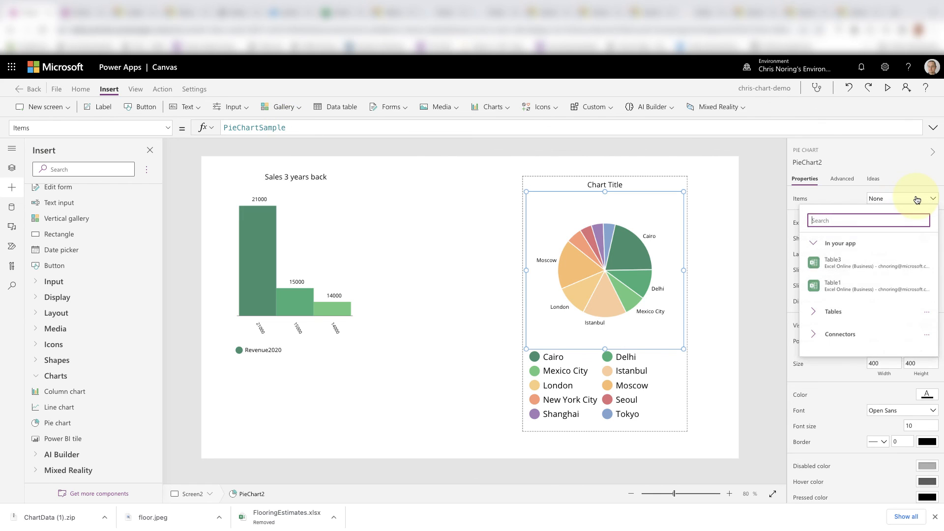
click(836, 285)
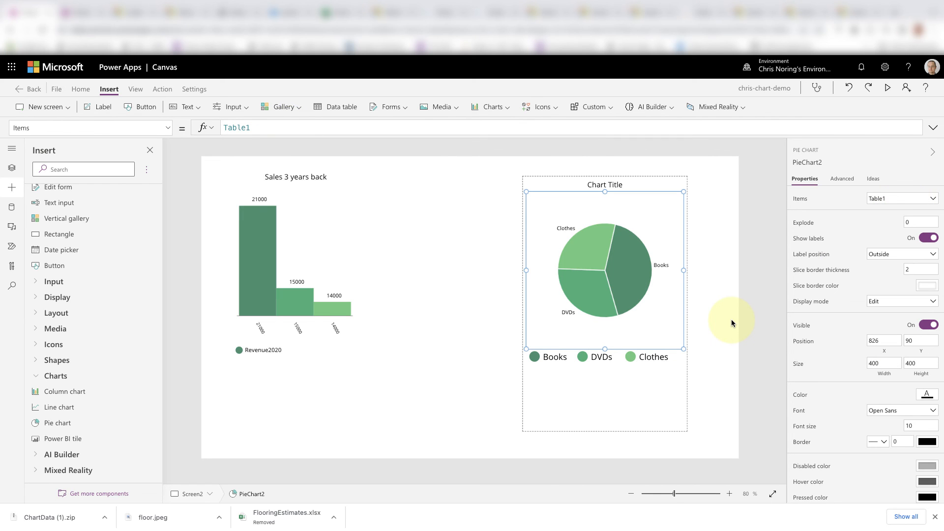
click(417, 421)
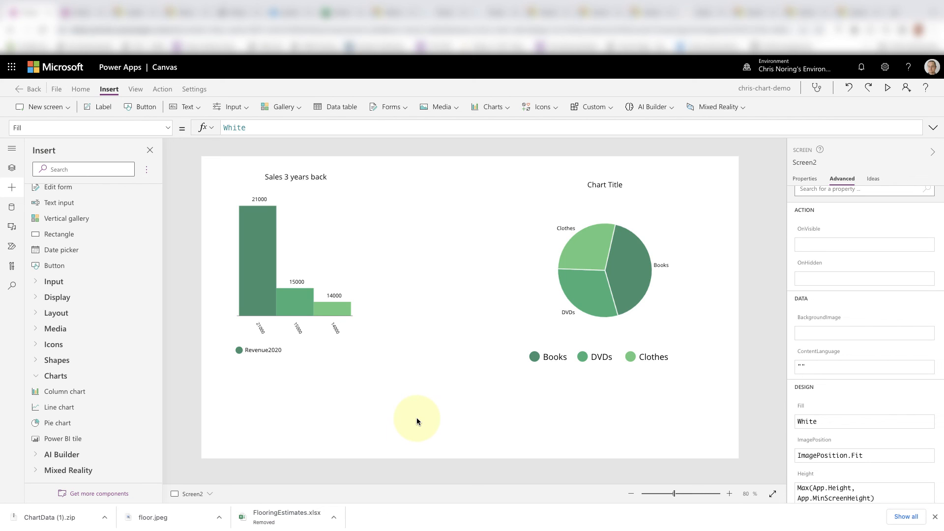
- Select the "Sales 3 years back" column chart to inspect its advanced properties
click(262, 313)
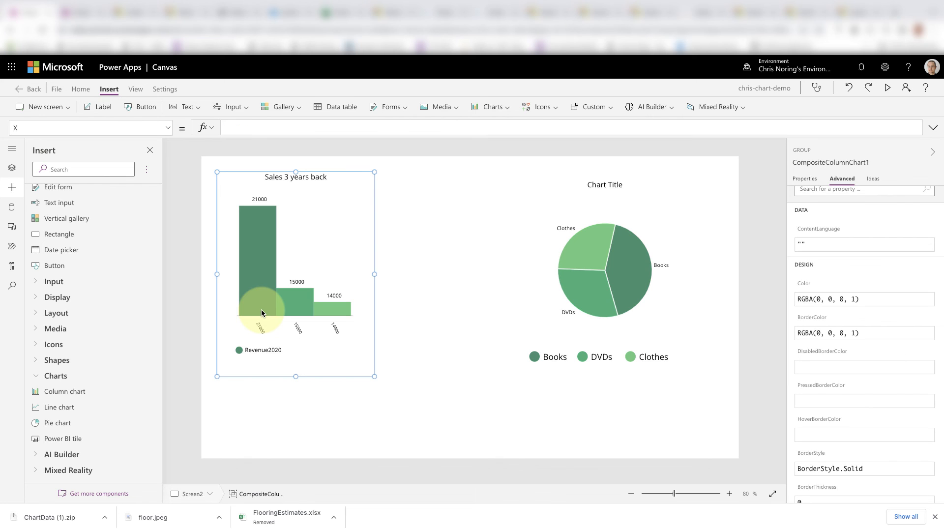